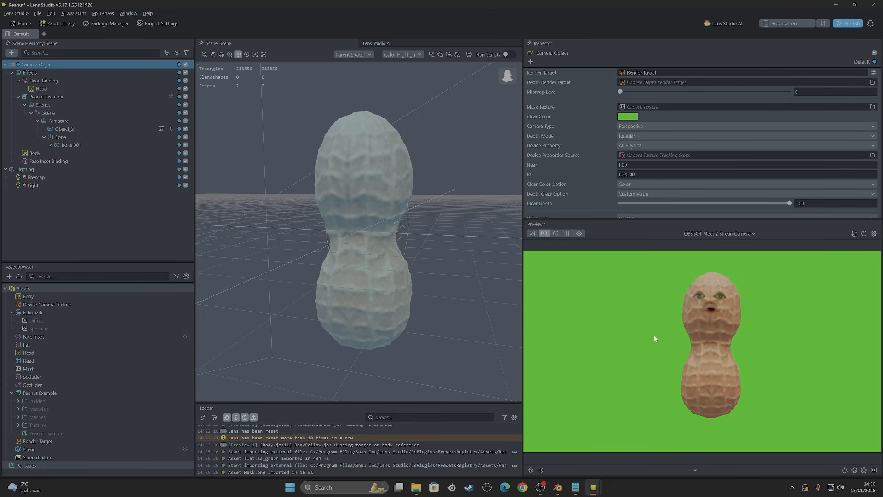
Switch to Microsoft Edge, search for "sketchfab 3d", open the Sketchfab website, and close the search results page.
click(158, 209)
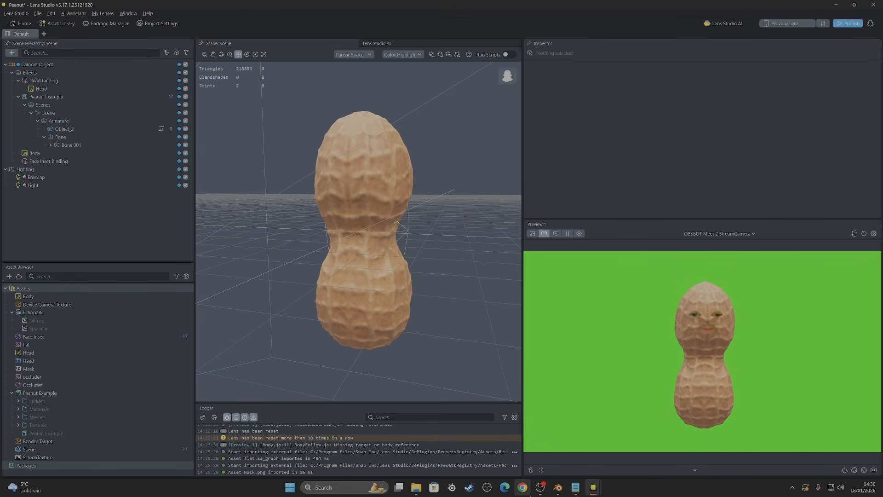
click(505, 488)
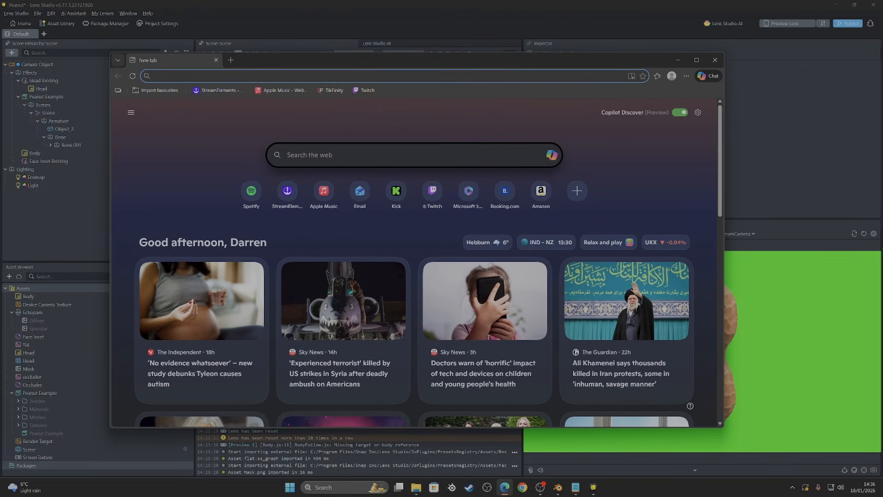
click(349, 155)
text(sketch)
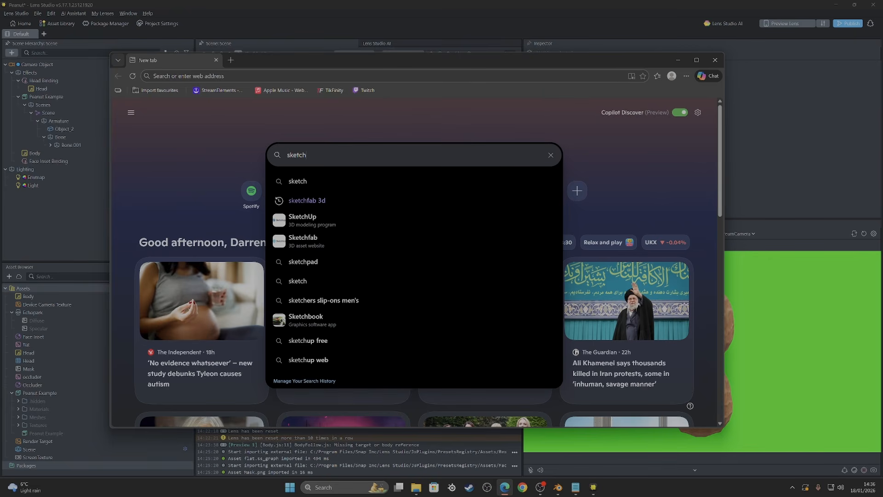
click(336, 199)
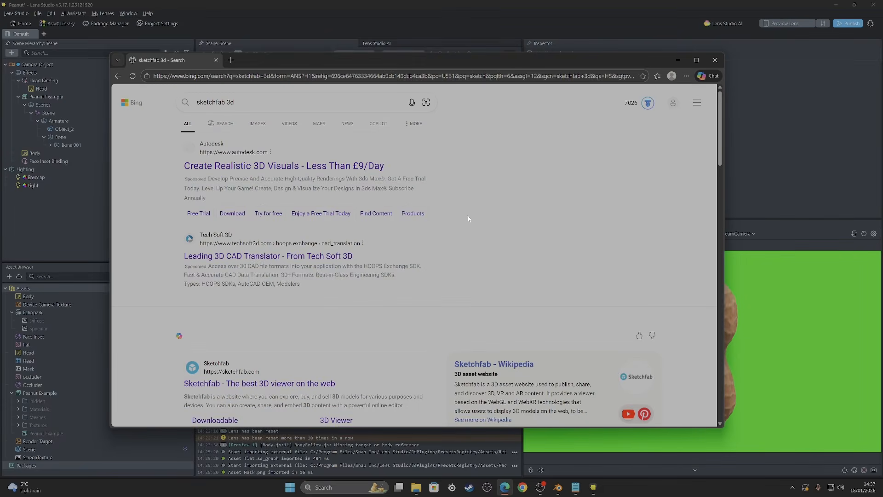
scroll(256, 253, down, 2)
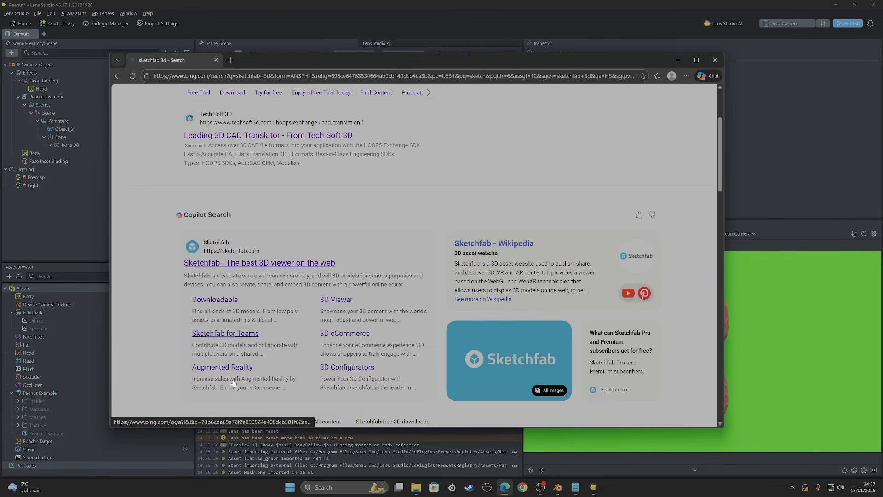
scroll(256, 253, down, 3)
click(258, 104)
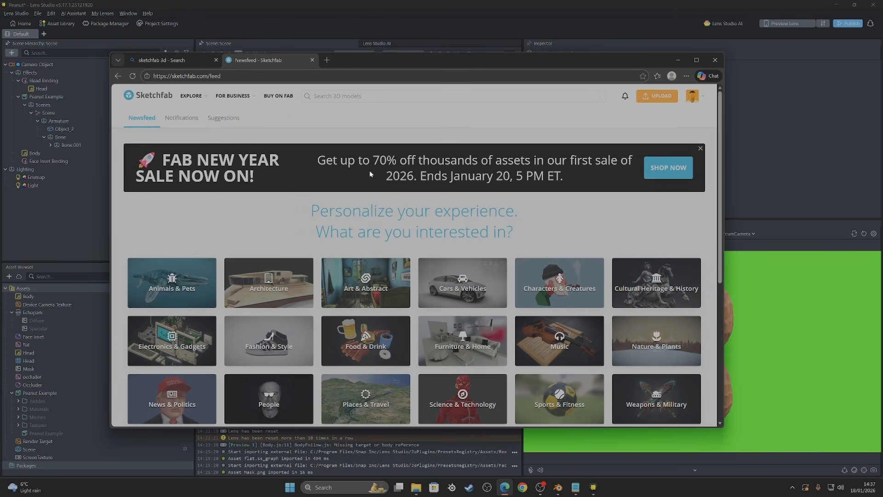
click(216, 60)
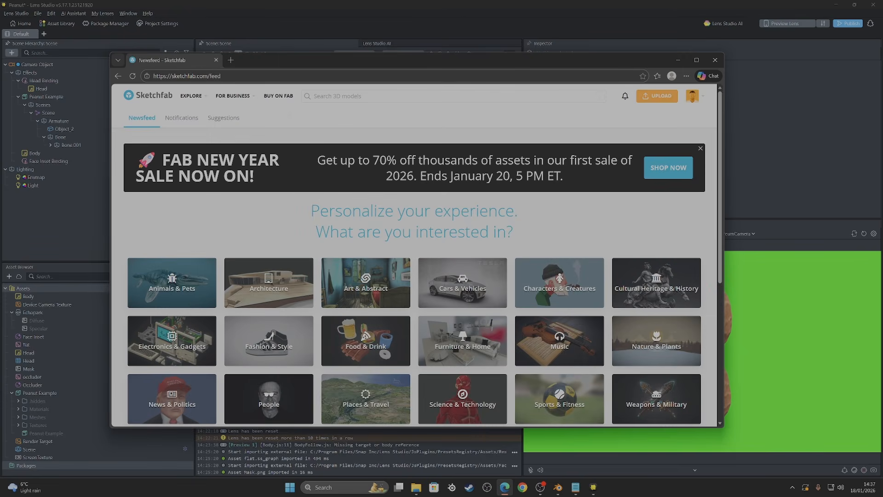
Search the Sketchfab models for "hat" and move the browser window so the lens preview is uncovered.
click(331, 96)
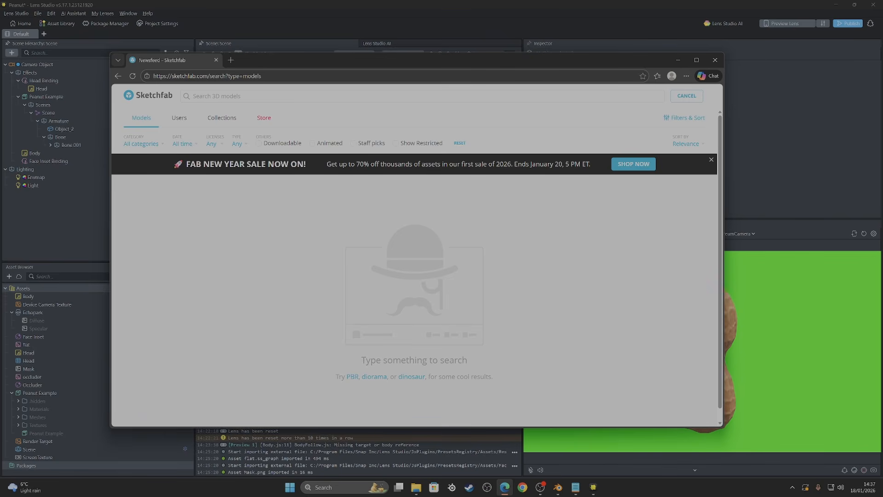
text(ghaat)
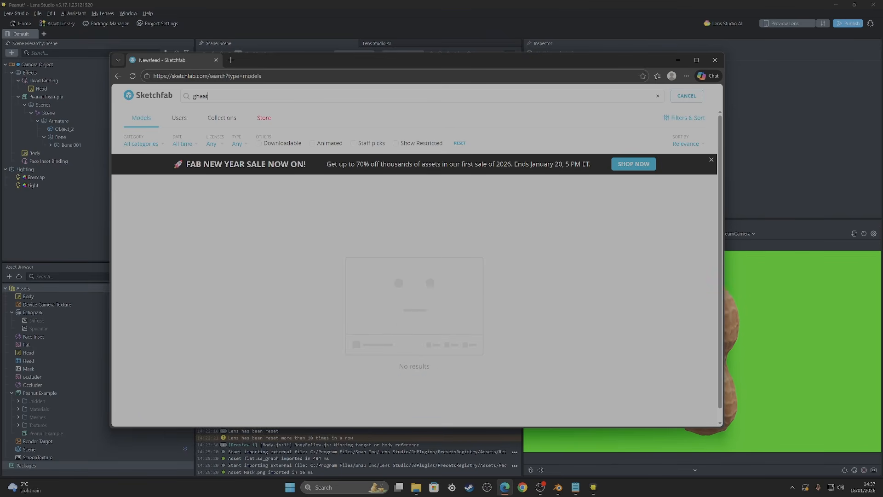
key(BackSpace)
key(BackSpace)
key(BackSpace)
key(BackSpace)
key(BackSpace)
text(hat)
key(Return)
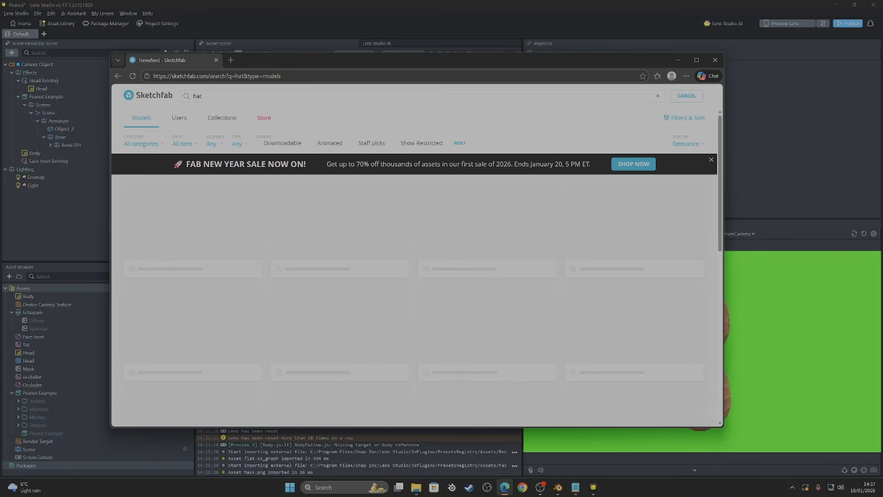
drag(345, 59, 284, 51)
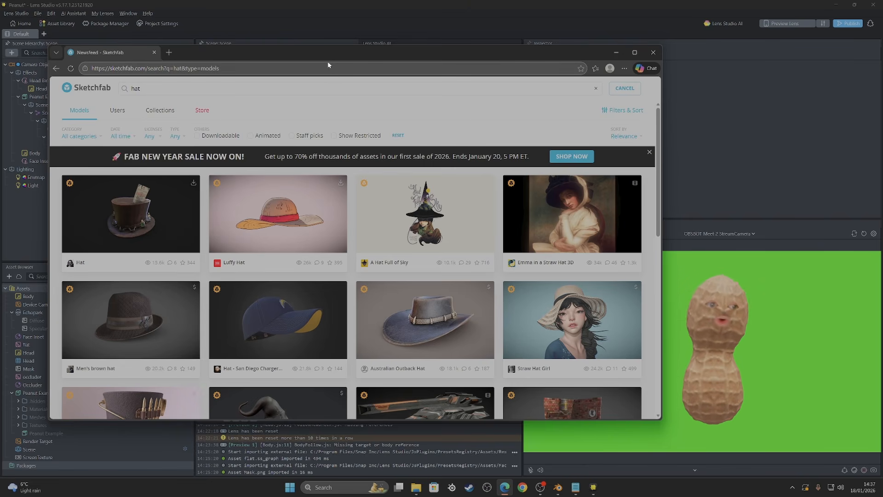
Limit the Sketchfab hat results to downloadable models.
scroll(199, 264, down, 2)
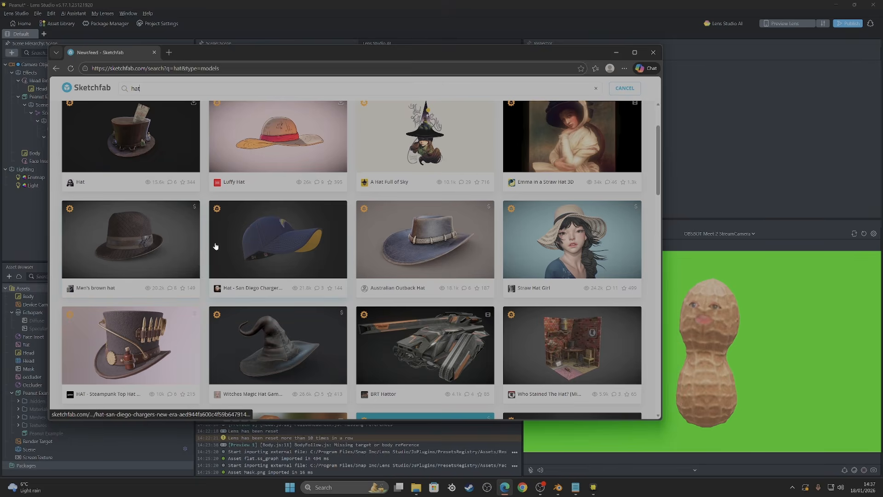
scroll(215, 246, up, 1)
scroll(164, 130, up, 1)
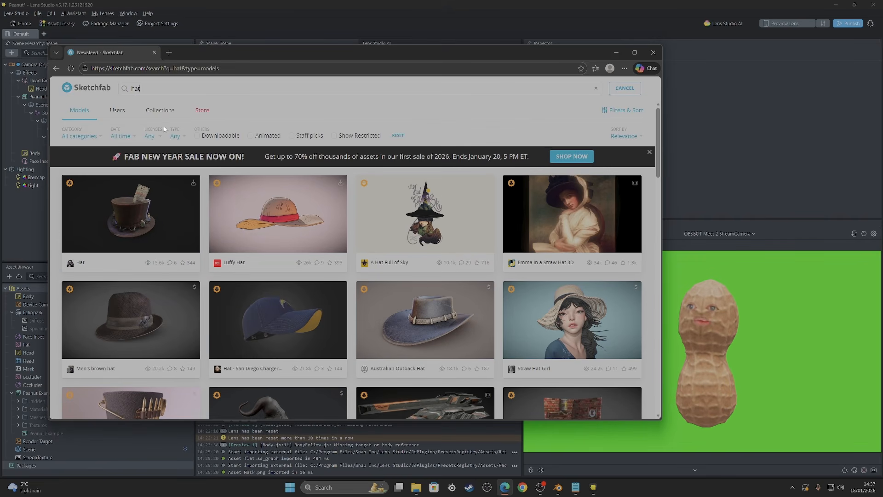
click(201, 135)
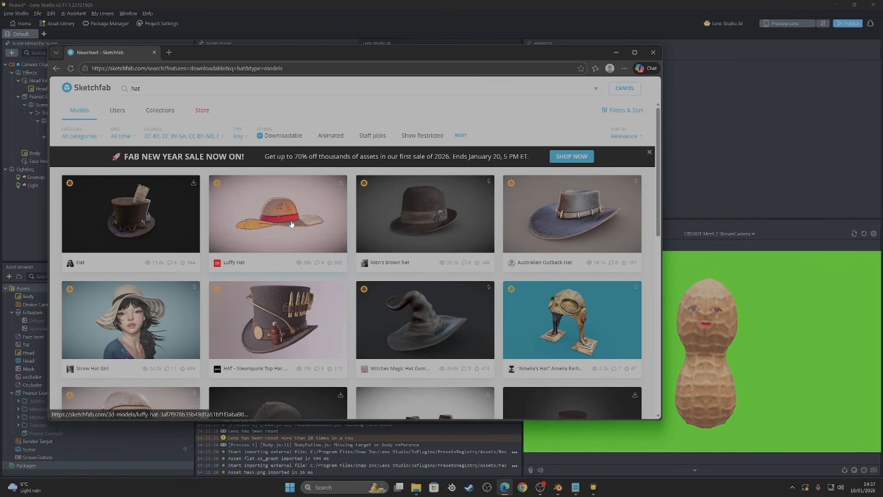
Look through the downloadable hat models for a free one that suits the peanut character.
scroll(291, 224, down, 2)
scroll(230, 203, up, 1)
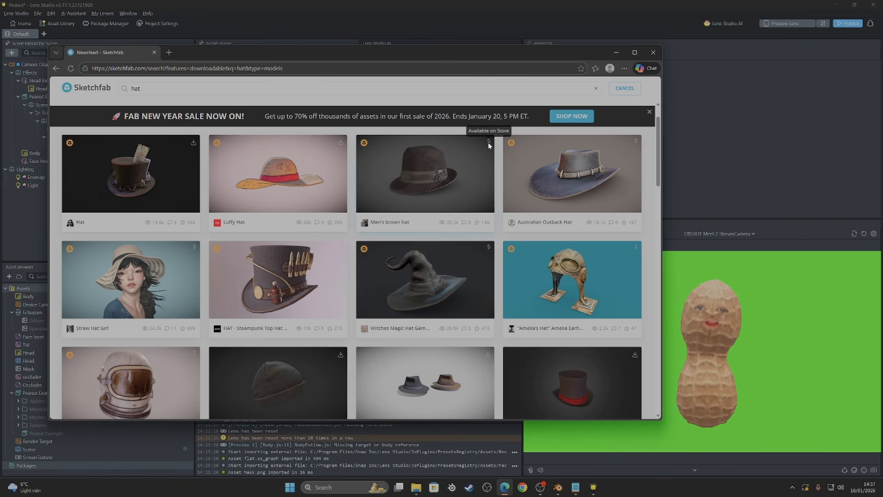
scroll(426, 189, down, 1)
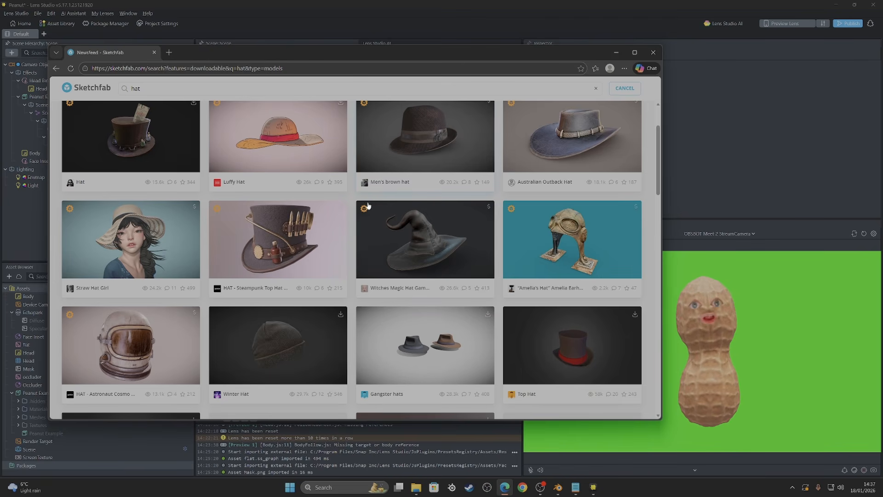
scroll(372, 235, down, 1)
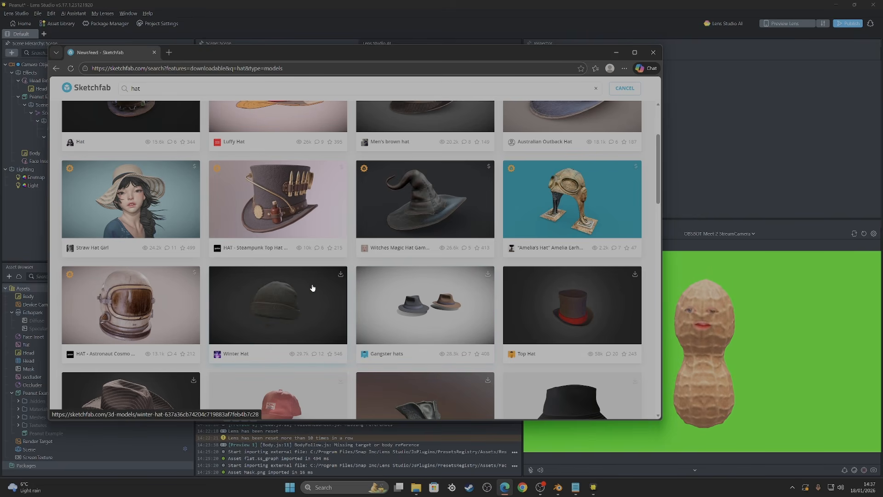
scroll(445, 291, down, 1)
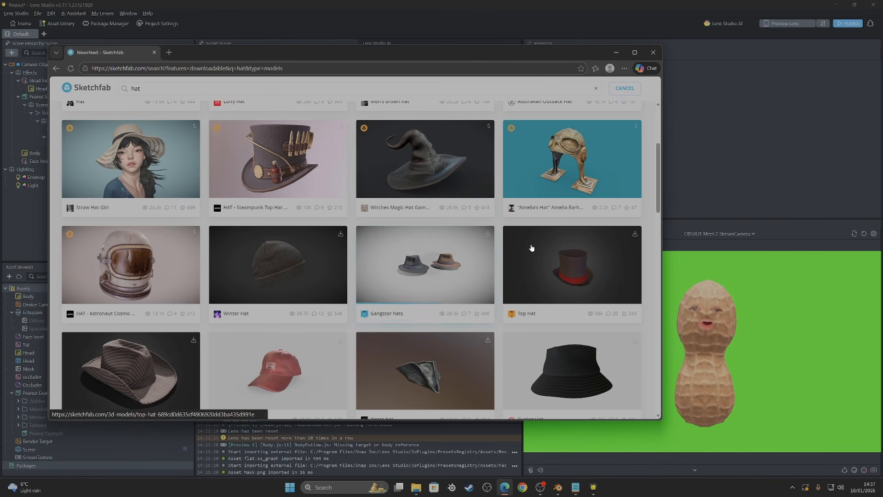
scroll(373, 290, down, 1)
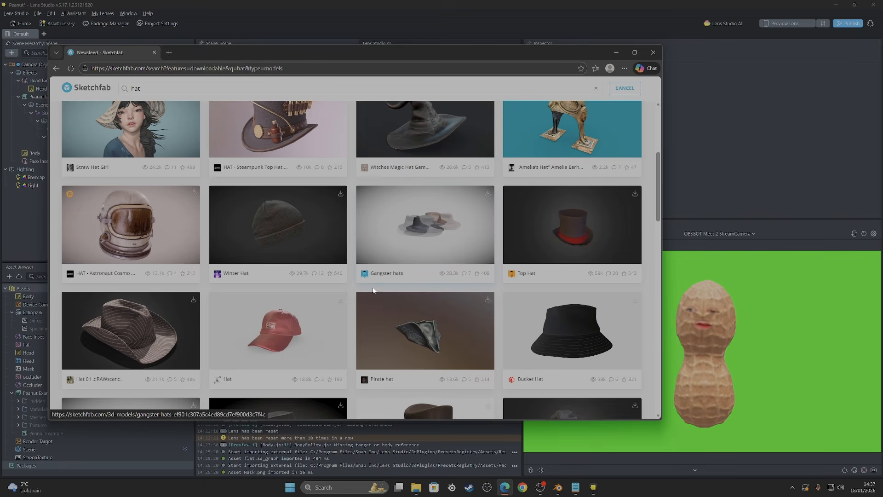
scroll(373, 290, up, 1)
scroll(444, 289, down, 3)
scroll(530, 279, down, 1)
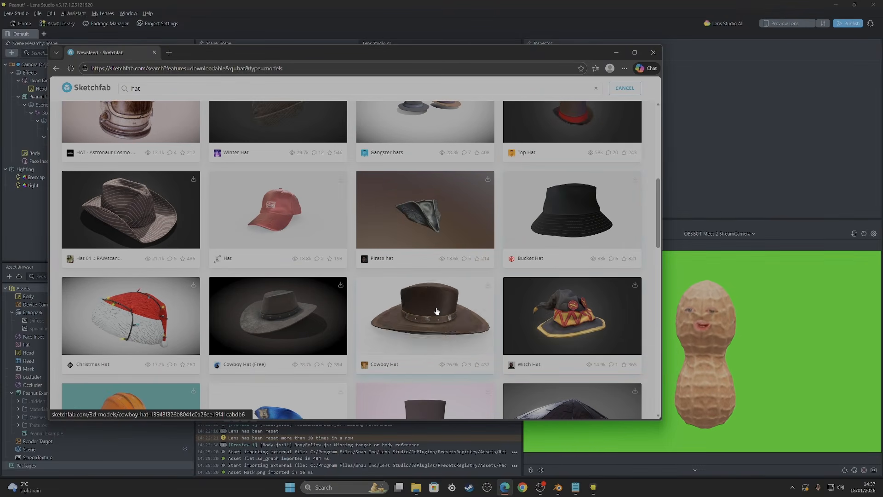
Download the brown Cowboy Hat model in GLB format with the 1k texture size.
click(487, 286)
scroll(336, 301, down, 1)
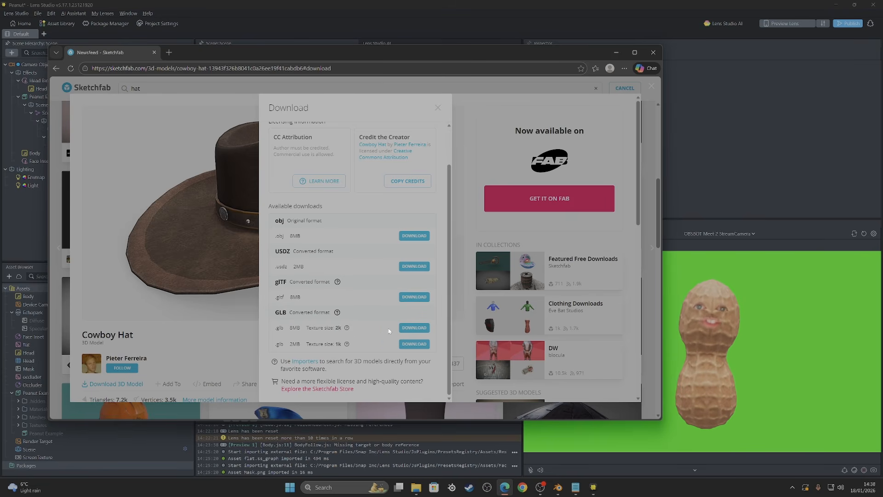
click(410, 346)
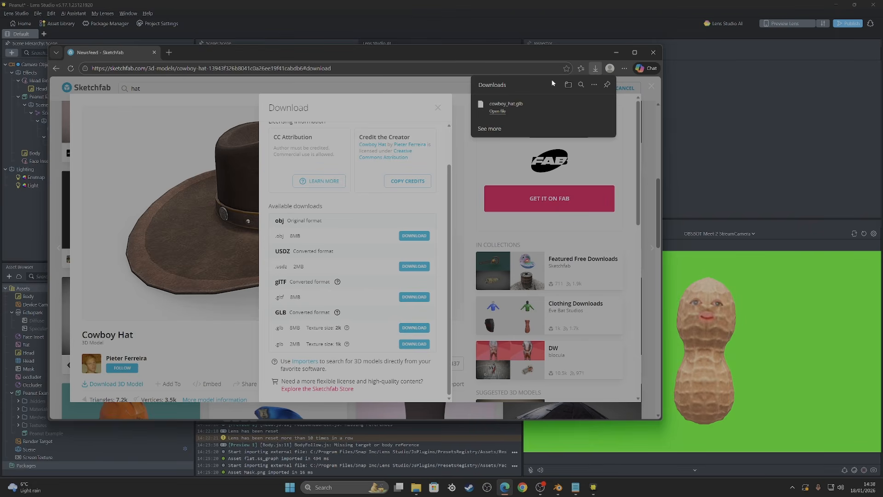
Return to Lens Studio and import cowboy_hat.glb from the Downloads folder into the project assets.
click(615, 55)
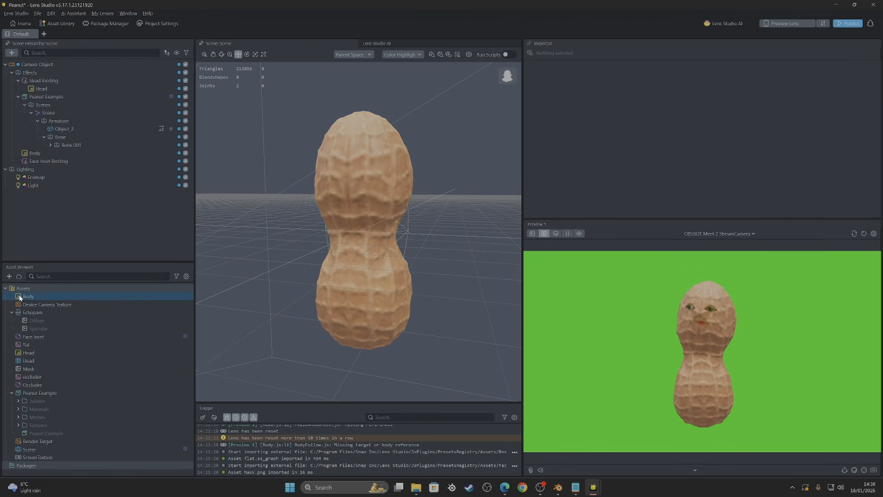
click(6, 288)
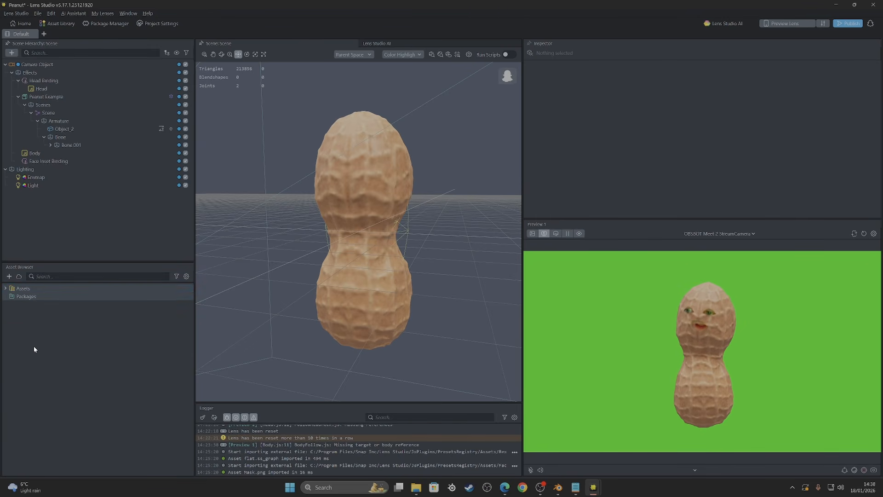
click(9, 276)
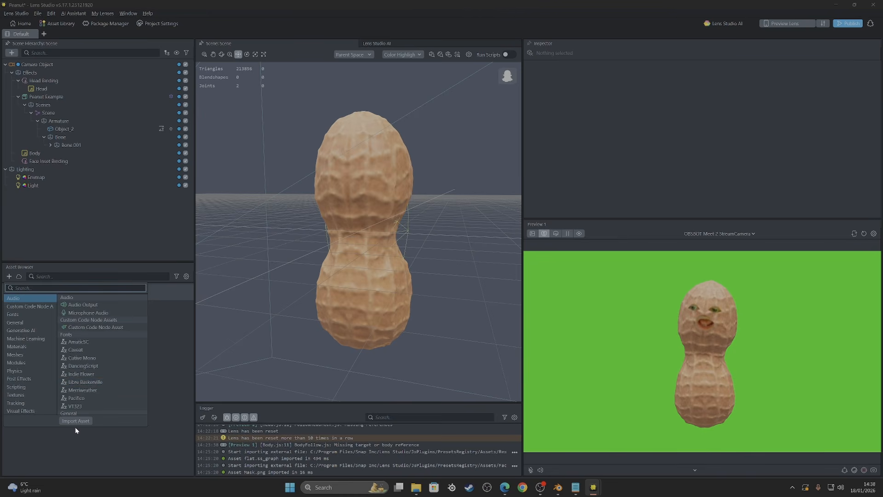
click(75, 423)
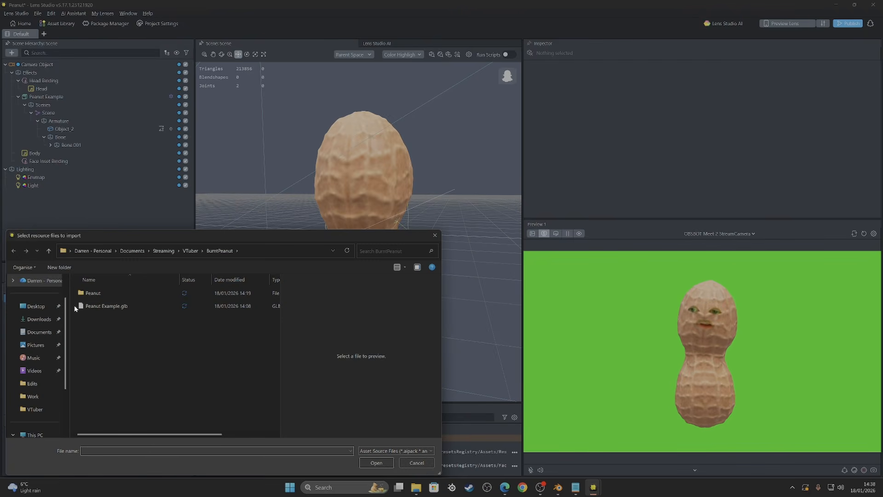
click(39, 319)
click(110, 293)
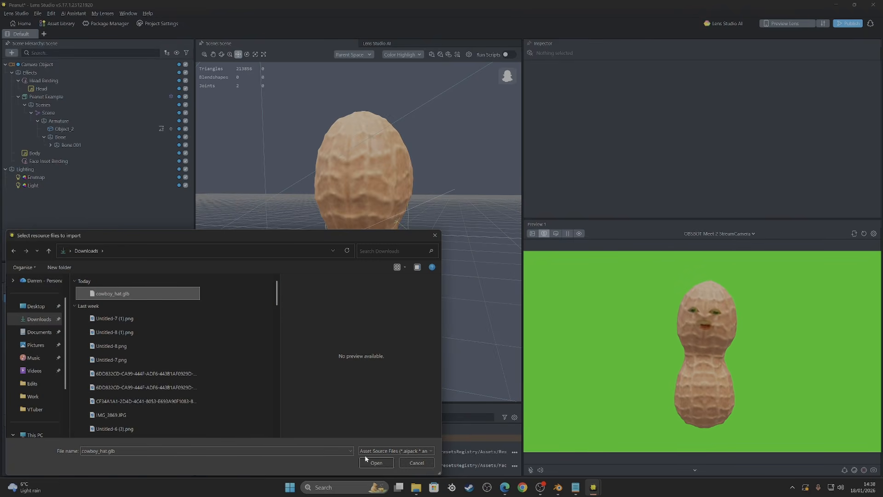
click(375, 460)
click(500, 281)
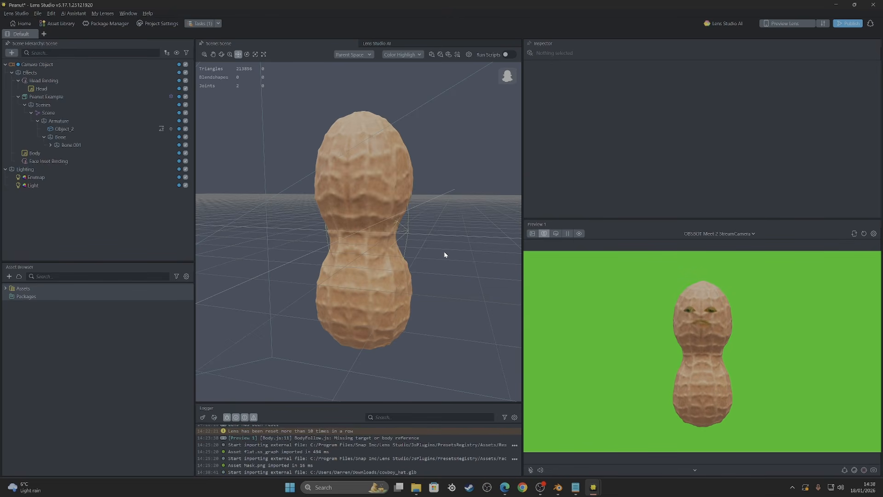
Collapse the Echopark and Peanut Example assets and add the cowboy_hat prefab to the scene hierarchy below Lighting.
click(6, 288)
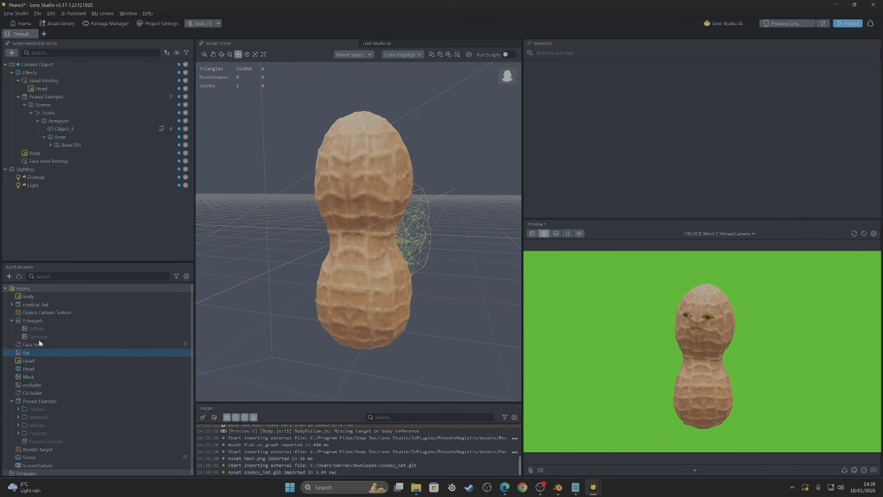
click(13, 321)
click(12, 320)
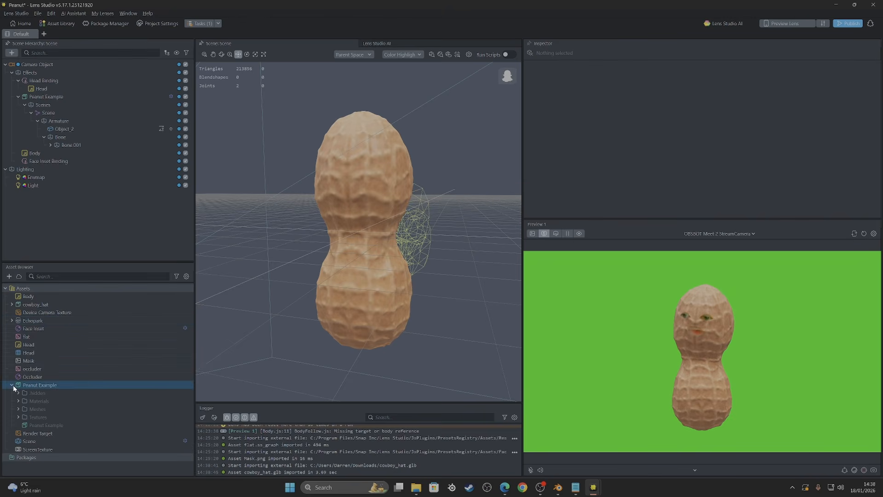
click(12, 385)
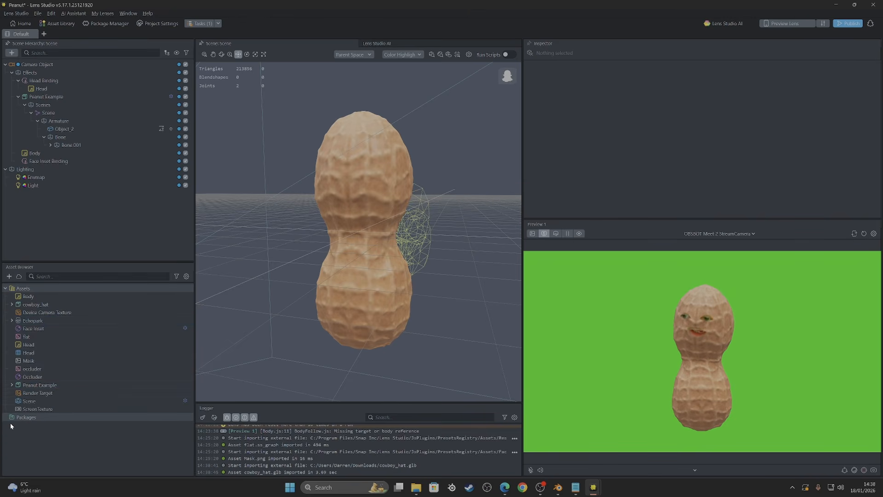
click(12, 305)
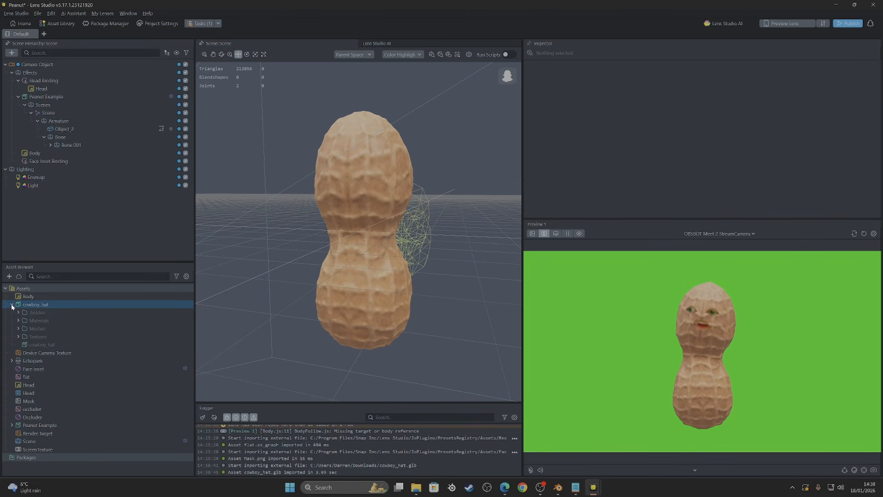
drag(37, 345, 56, 208)
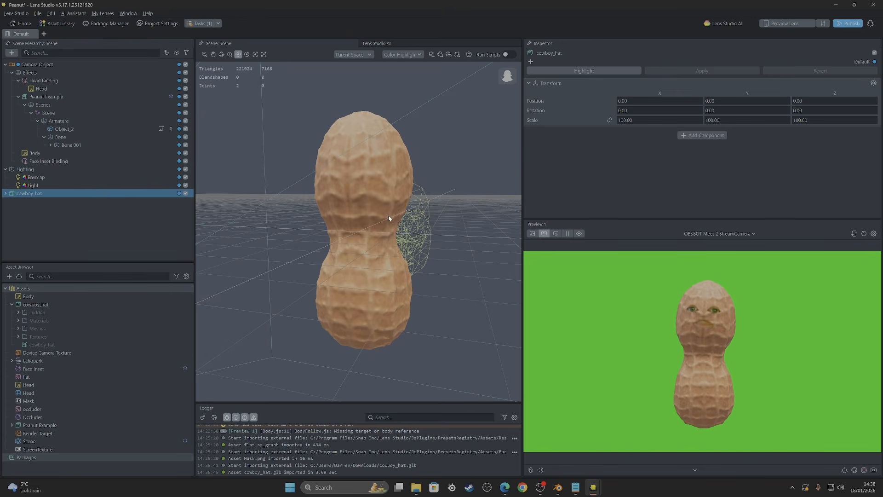
click(3, 204)
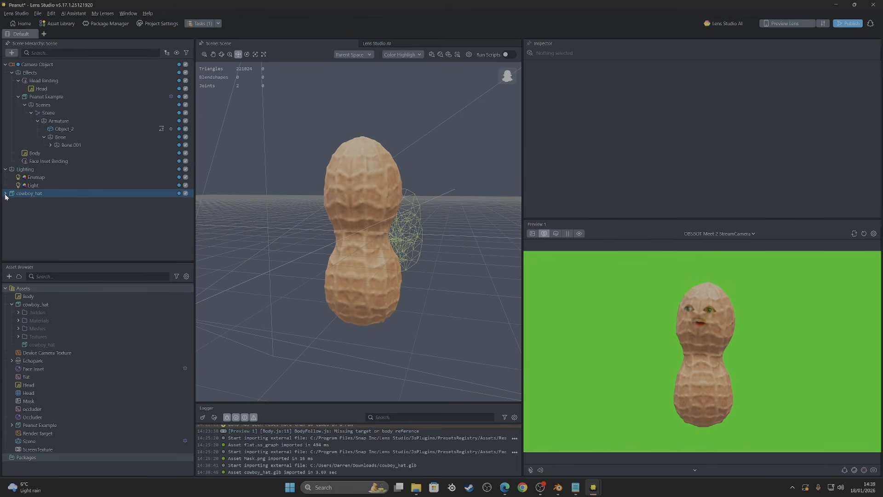
click(6, 193)
click(5, 193)
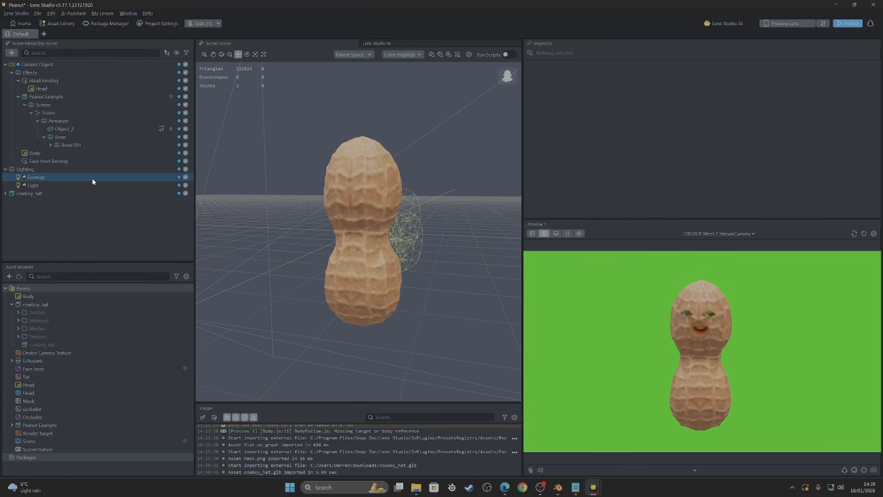
Nest cowboy_hat under Bone.001 in the peanut's armature and delete the Face Inset Binding object from the scene hierarchy.
drag(24, 193, 67, 147)
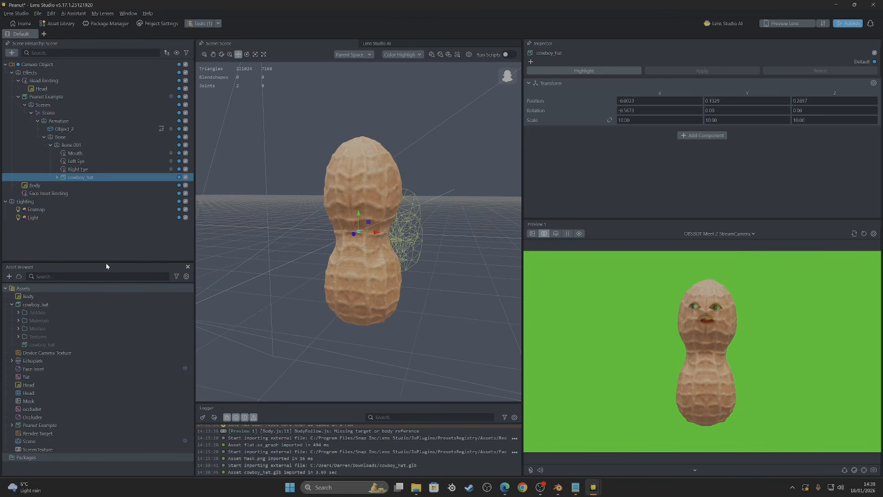
click(76, 247)
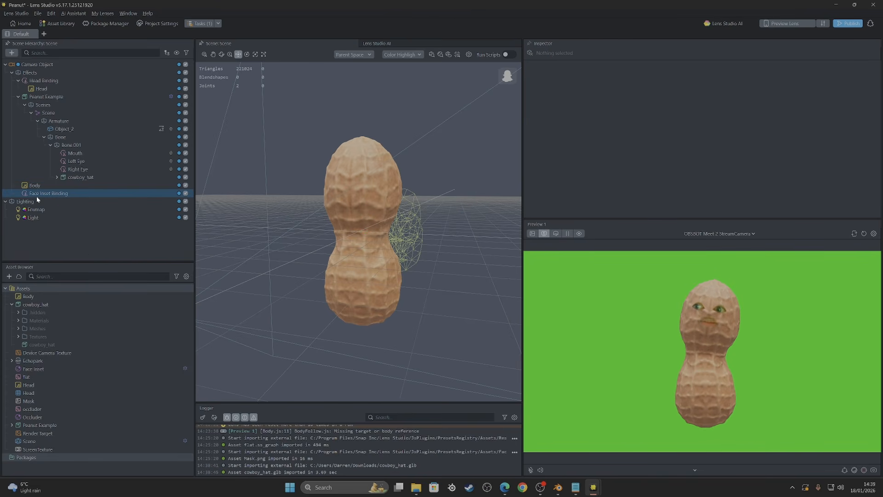
right_click(51, 195)
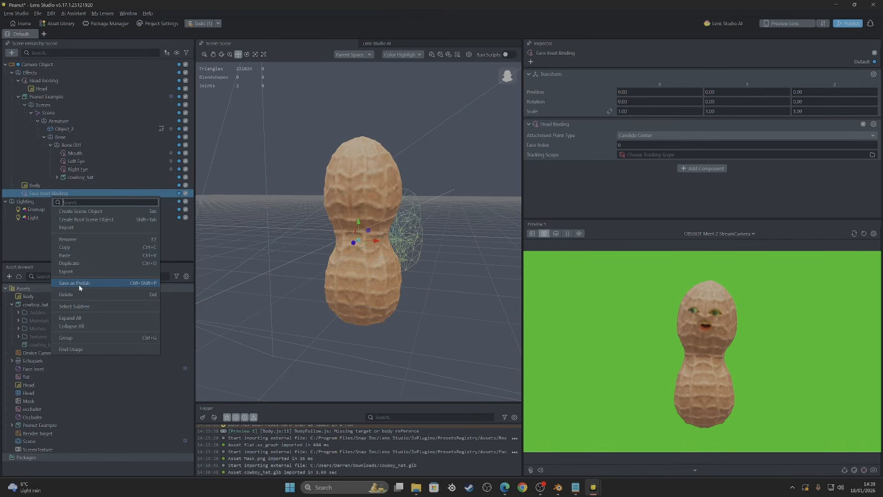
click(75, 289)
right_click(61, 193)
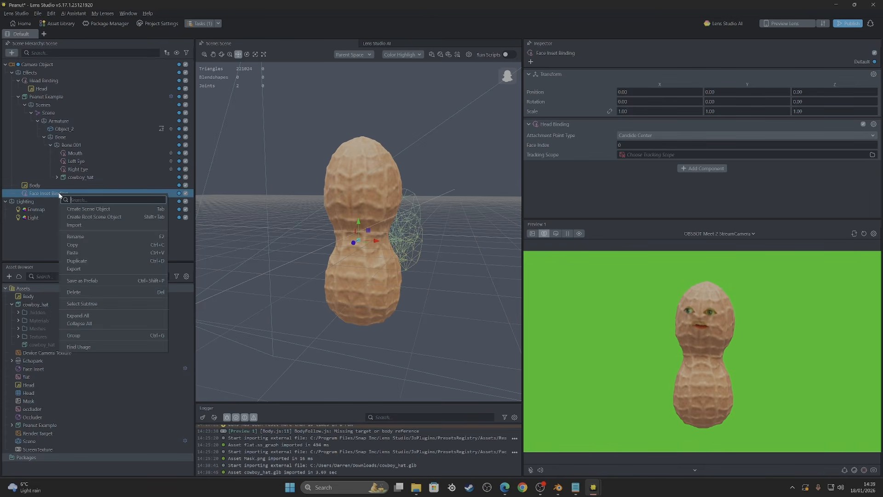
click(87, 292)
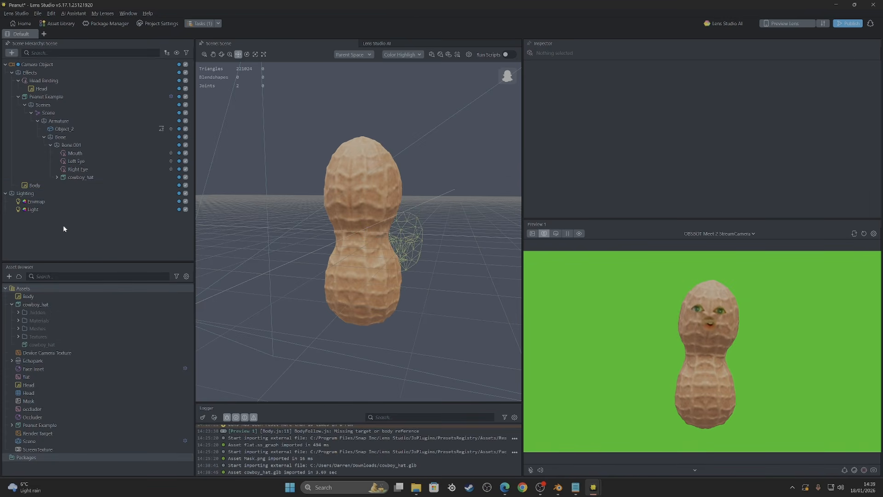
Link the scale axes of cowboy_hat and set its scale to 0.5 on all of them.
click(77, 179)
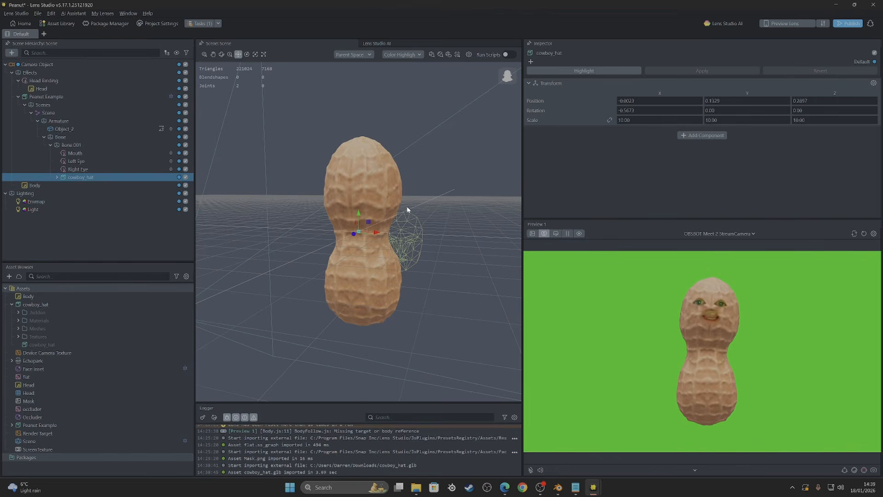
scroll(407, 221, down, 8)
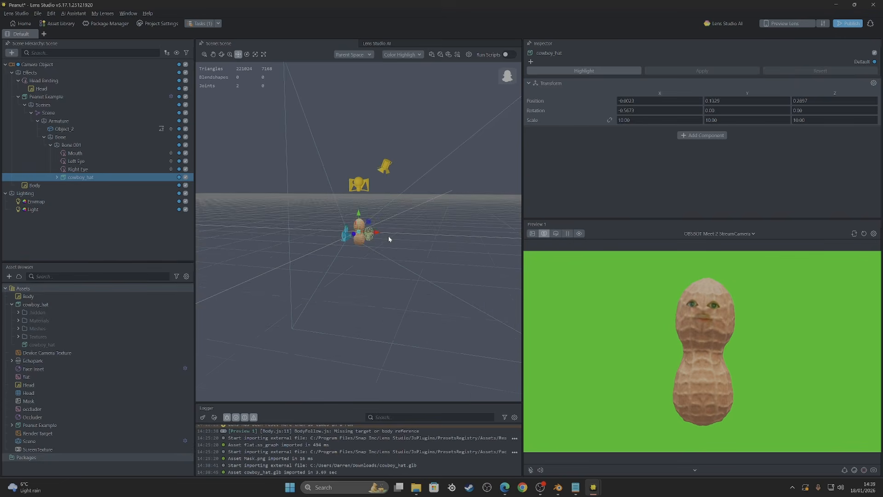
scroll(395, 216, down, 7)
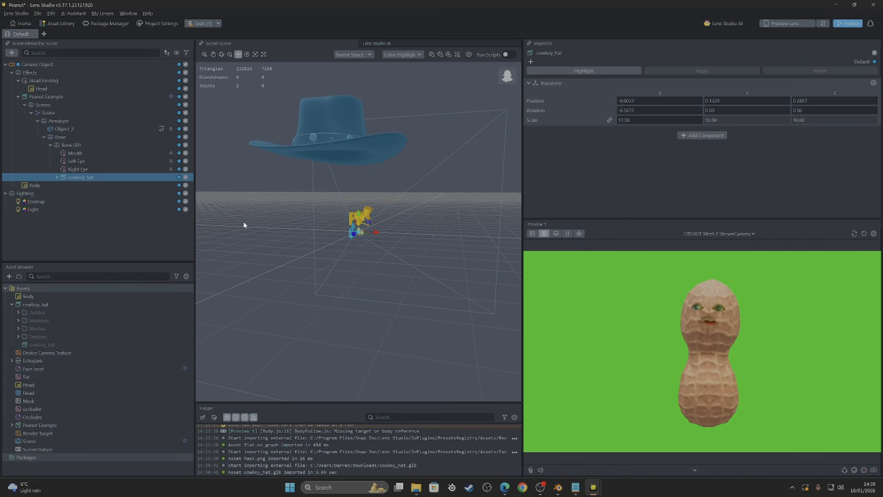
drag(633, 120, 599, 123)
text(0.5)
key(Return)
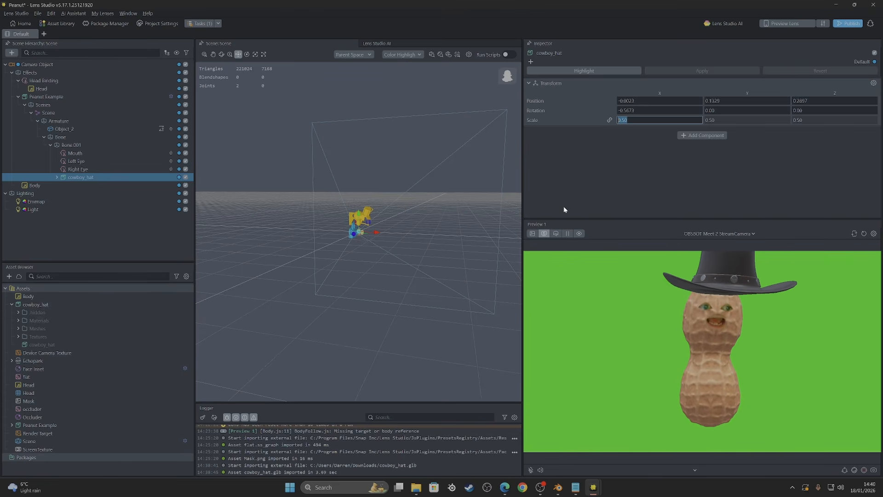
Move the cowboy hat back onto the peanut's head from a side view, to about Y 0.09 and Z -1.31, and return to the front view.
scroll(359, 215, up, 10)
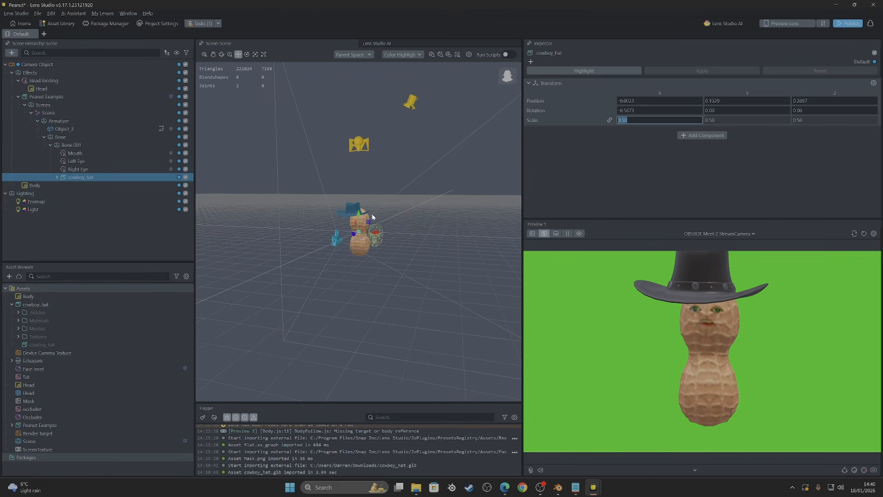
scroll(371, 214, up, 3)
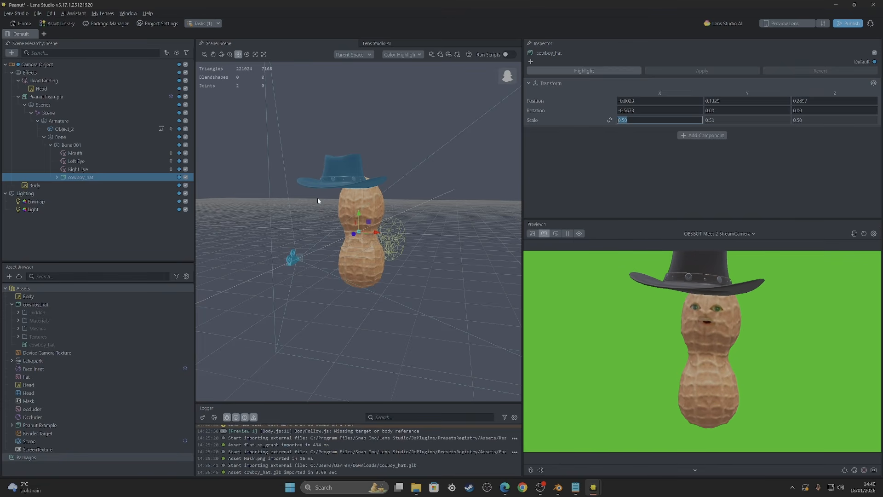
click(502, 77)
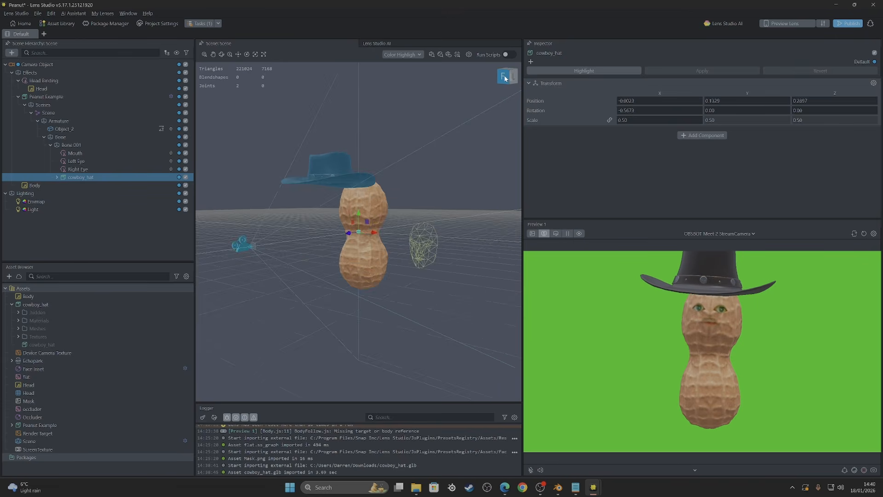
key(w)
drag(342, 232, 400, 216)
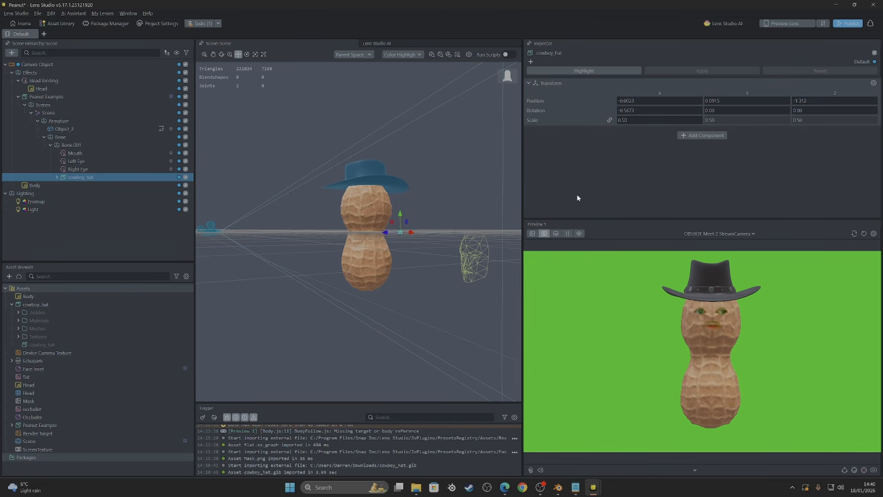
click(337, 233)
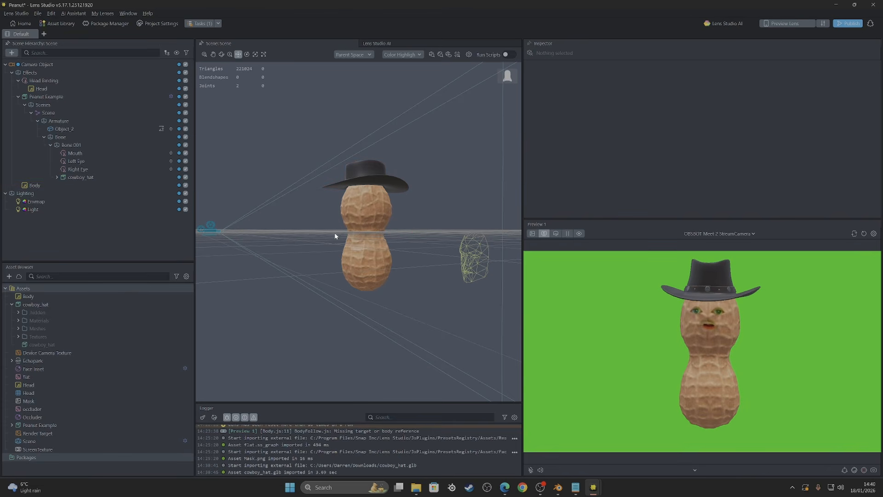
click(511, 78)
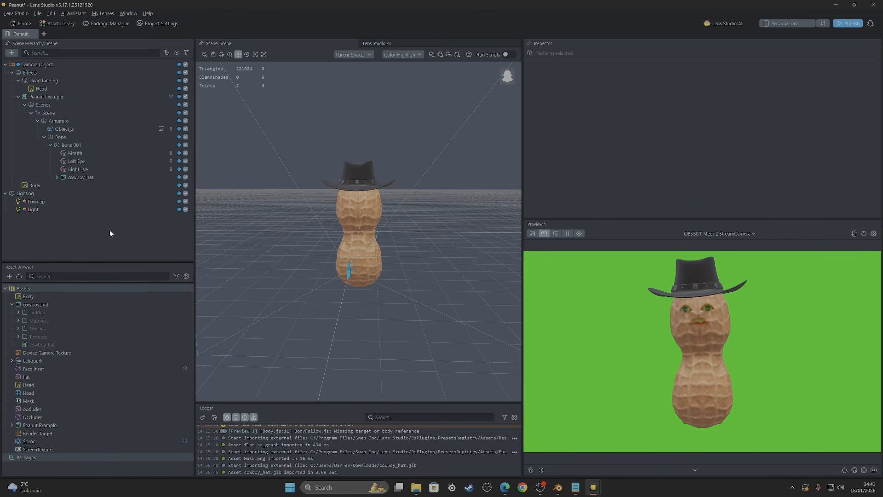
Disable and re-enable the cowboy_hat object twice to test switching the hat off and on.
click(80, 177)
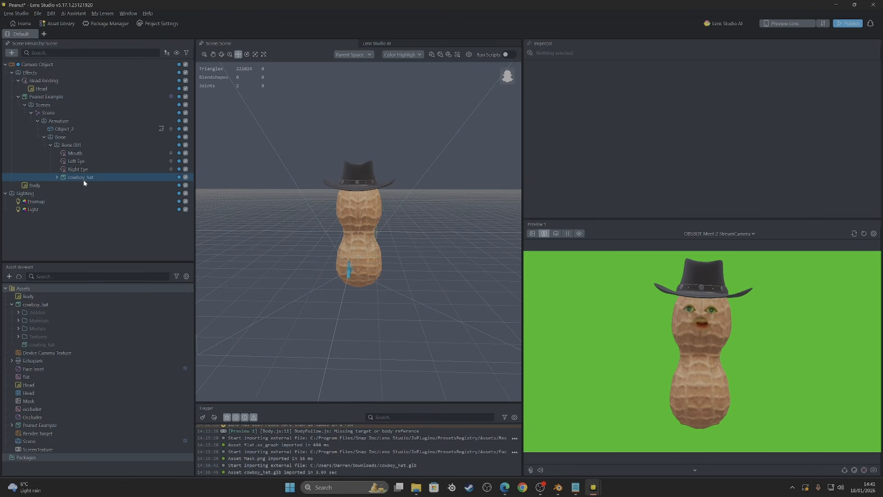
click(71, 169)
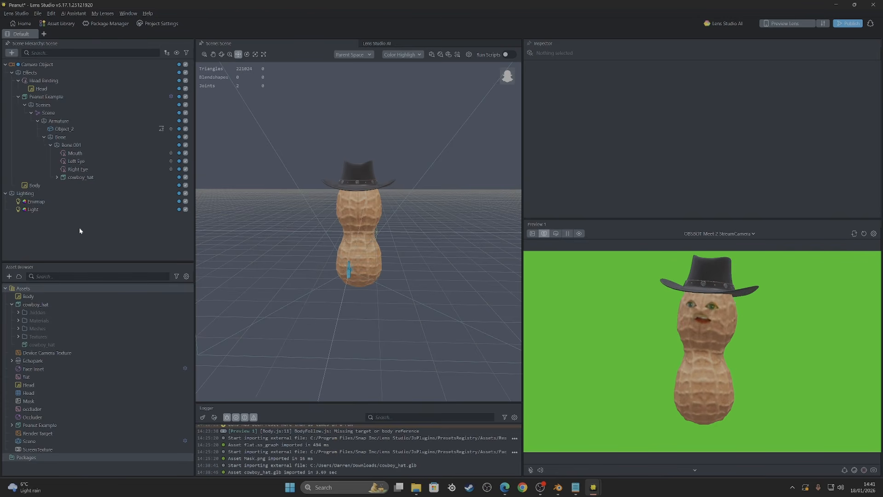
click(186, 178)
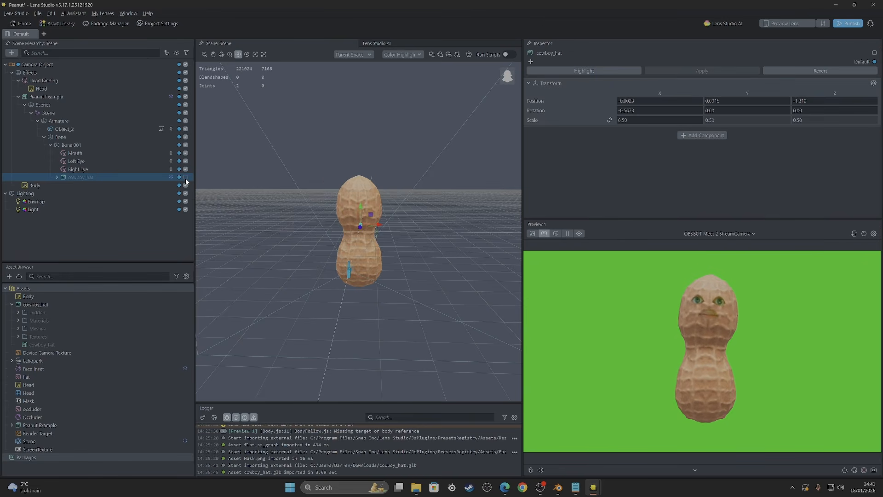
click(186, 178)
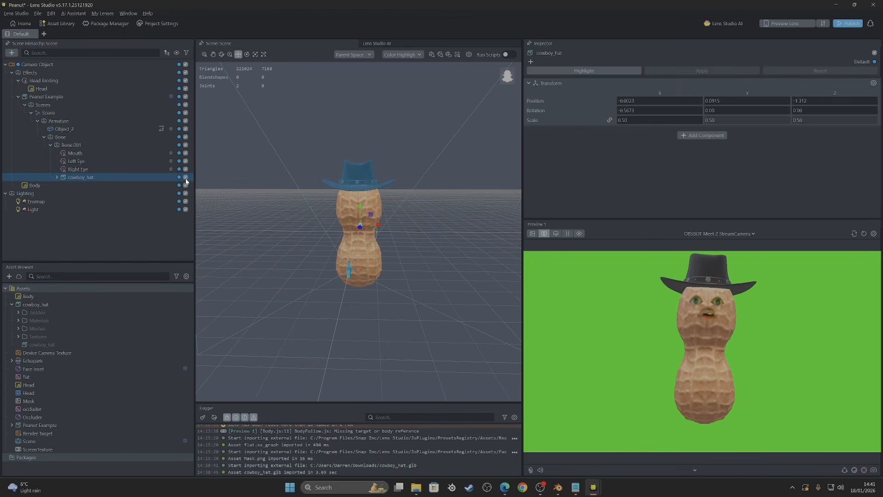
click(186, 178)
click(186, 178)
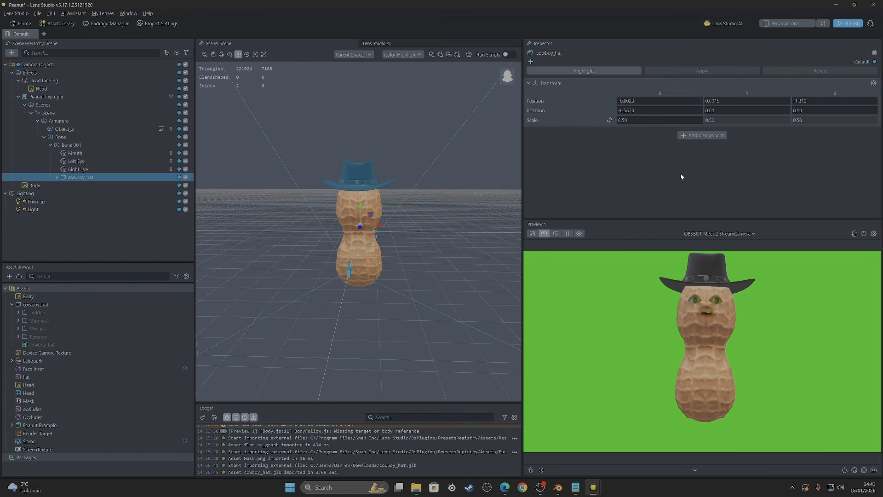
Import rpg.glb from the VTuber folder into the project assets with the default importer settings.
click(159, 237)
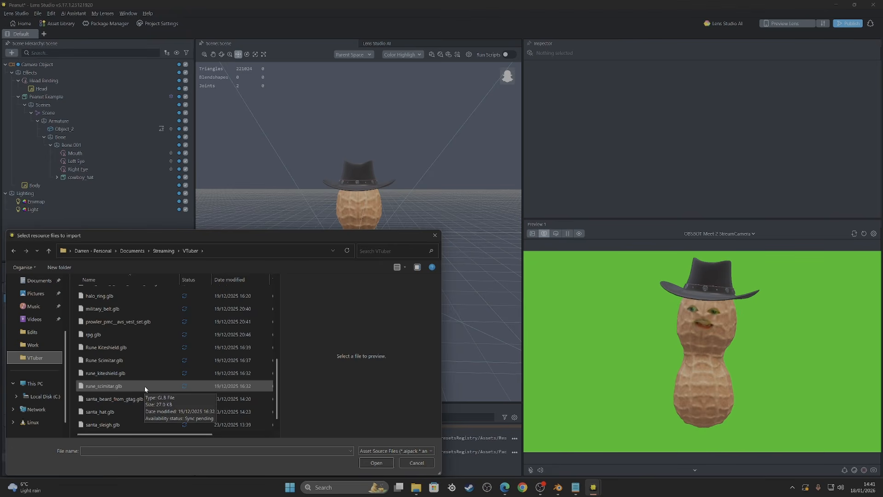
scroll(115, 350, up, 2)
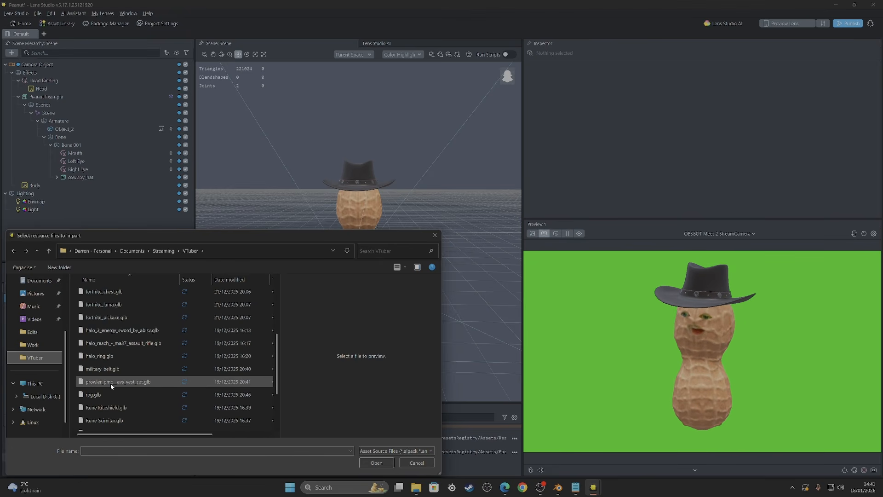
click(97, 395)
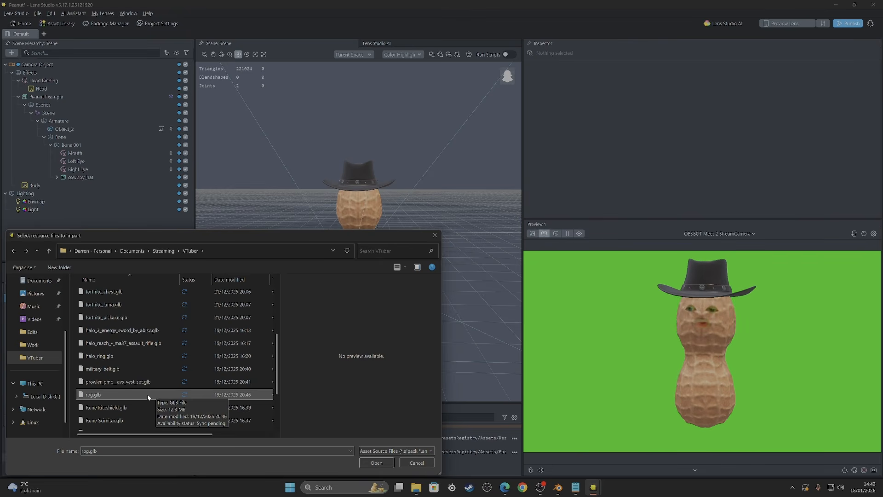
click(376, 463)
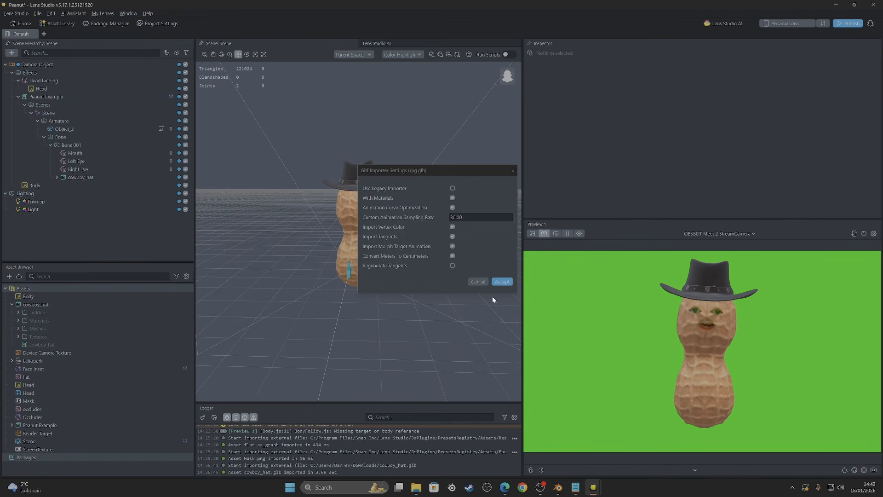
click(500, 281)
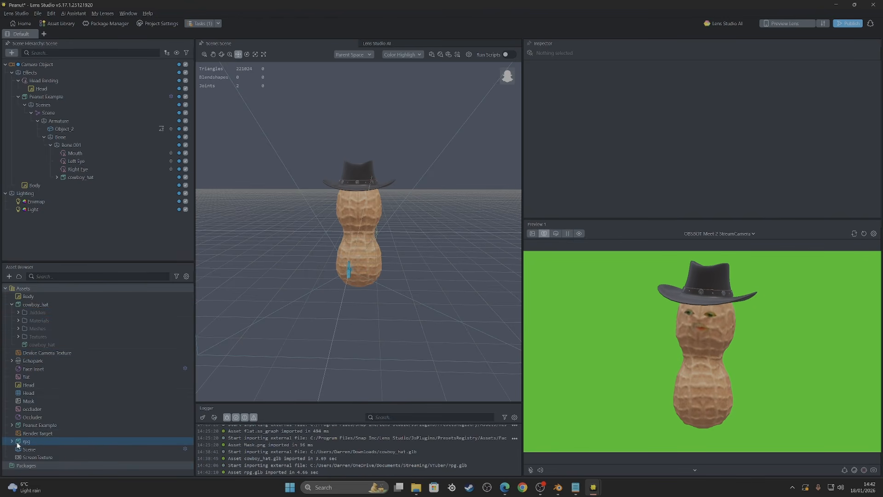
Expand the imported rpg asset and add its prefab to the scene hierarchy below Lighting.
click(12, 441)
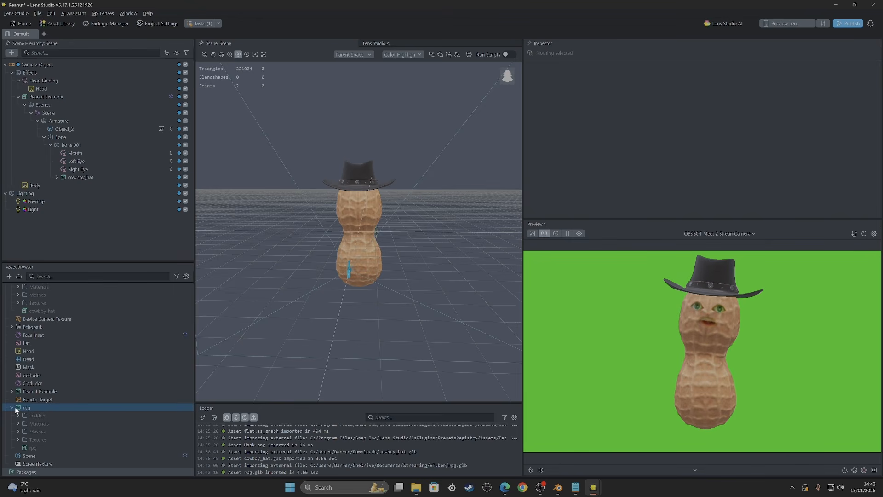
drag(34, 448, 52, 232)
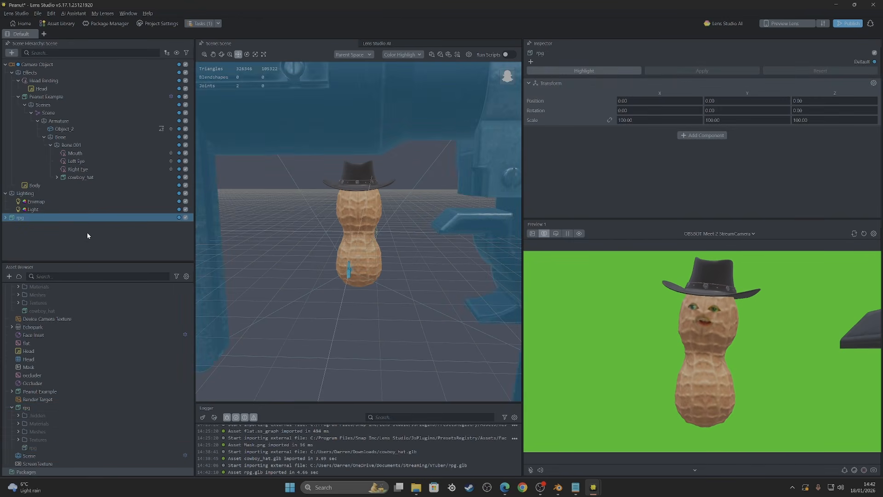
scroll(389, 201, down, 10)
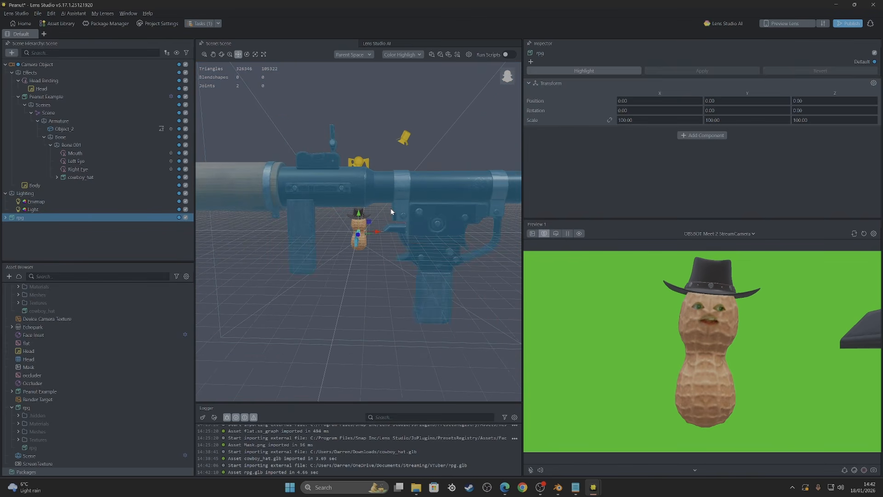
Set the rpg model's scale to 3 on all axes and nest it under Bone in the peanut's armature.
click(47, 218)
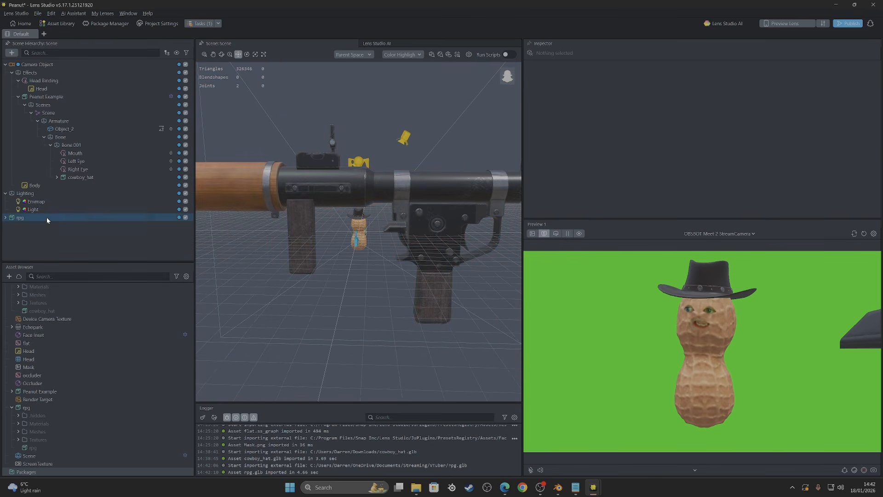
click(46, 217)
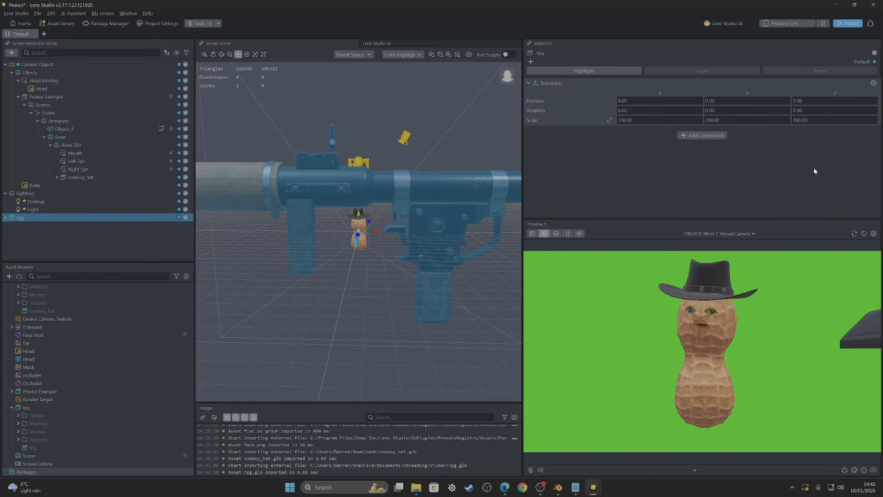
click(619, 120)
key(ctrl+a)
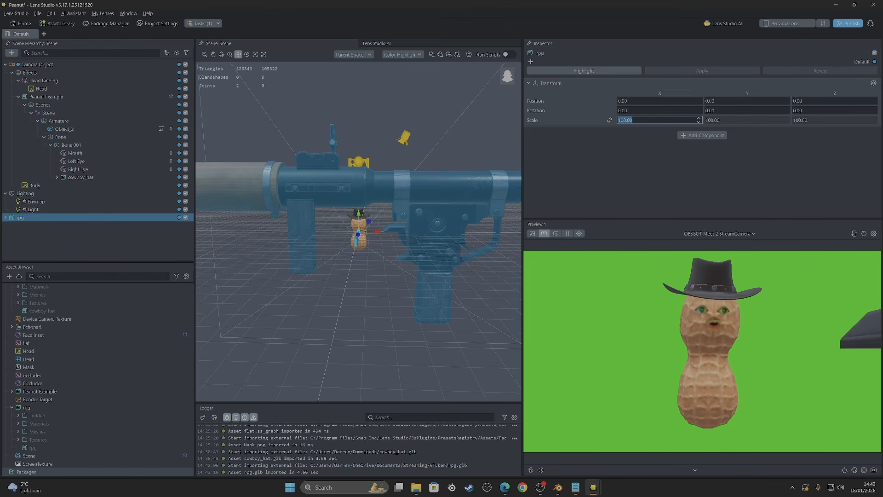
text(5)
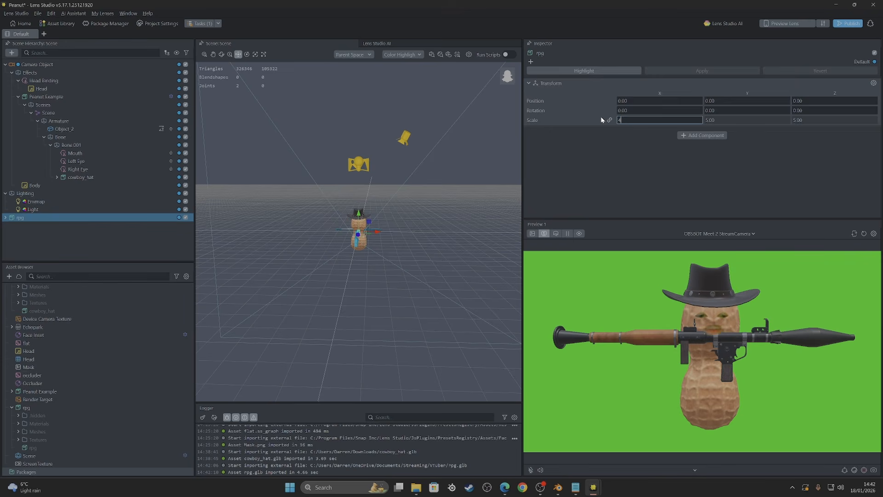
key(Return)
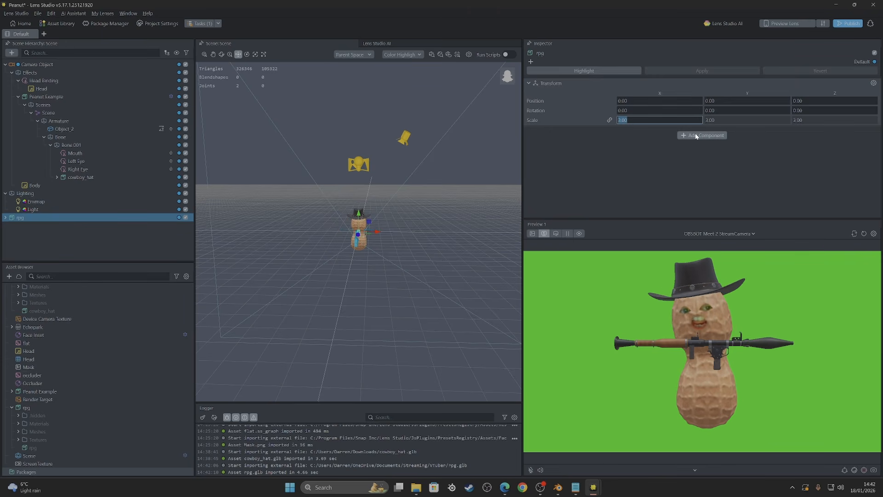
click(683, 193)
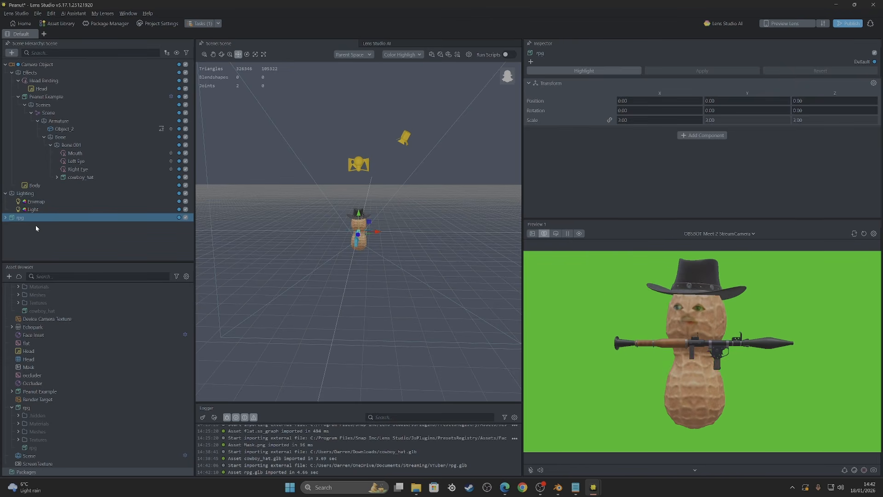
drag(34, 222, 67, 145)
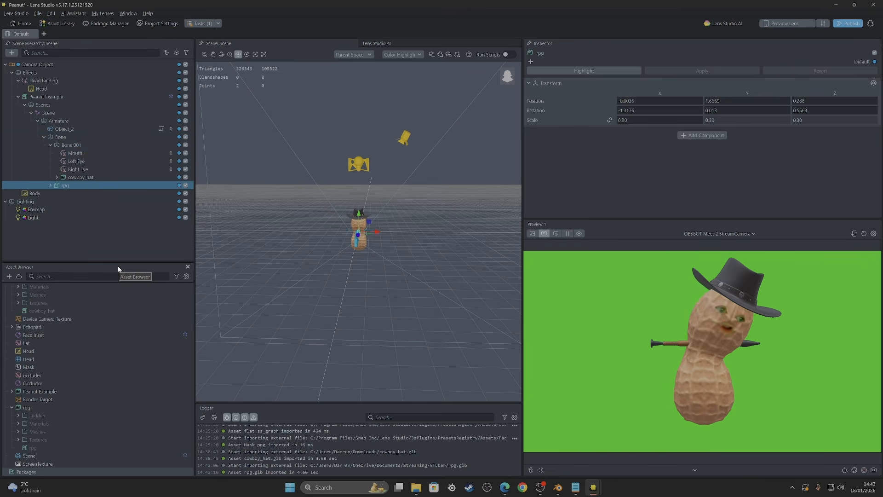
Try uniform scales of 3 and 0.8 on the rpg model attached to the peanut's Bone.
click(78, 231)
click(72, 185)
click(621, 120)
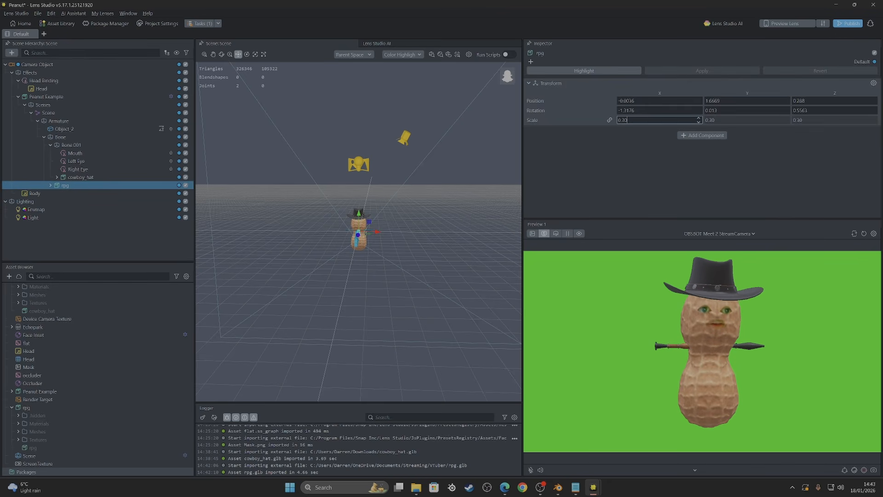
text(3)
key(Return)
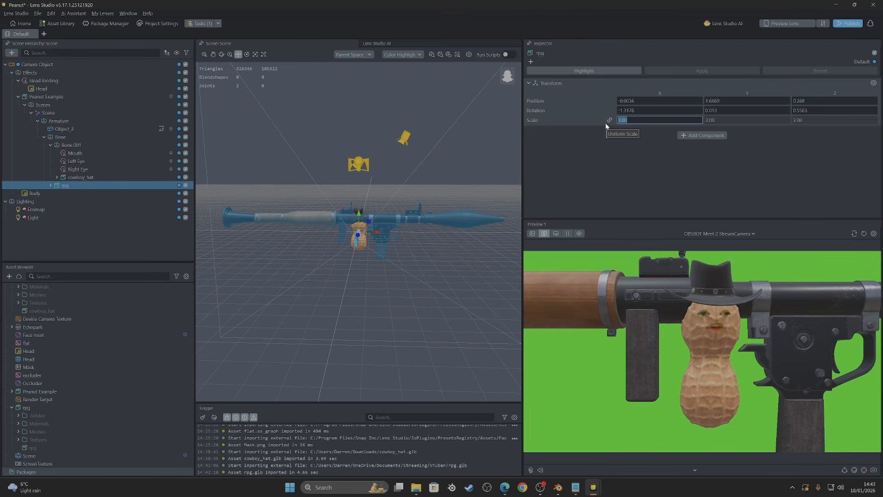
text(0)
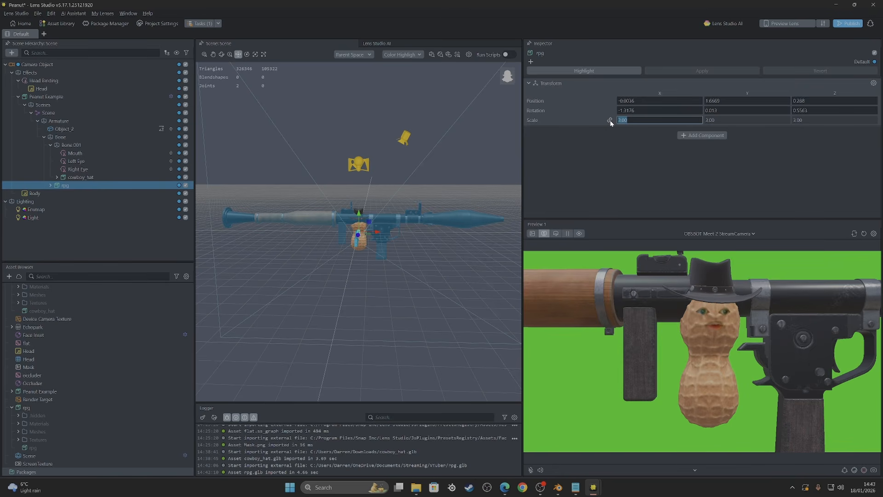
text(.8)
key(Return)
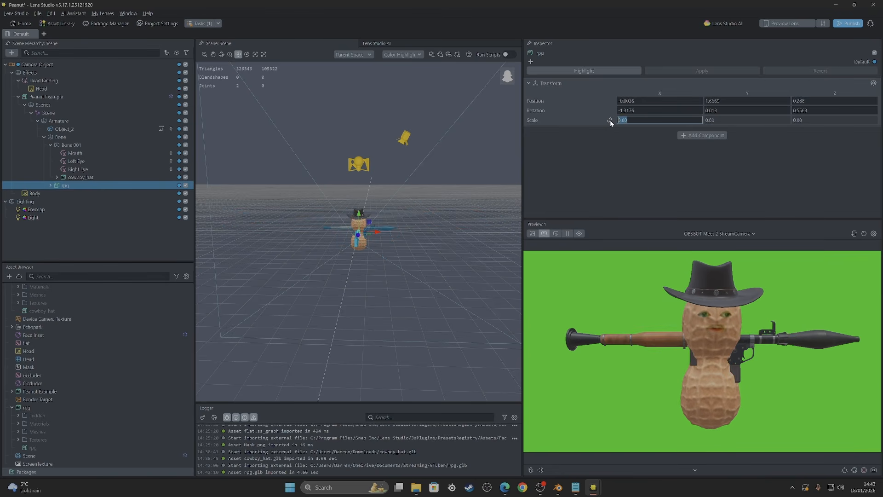
Scale the rpg model down uniformly, trying 0.7 and settling on 0.5.
click(628, 120)
drag(628, 120, 623, 120)
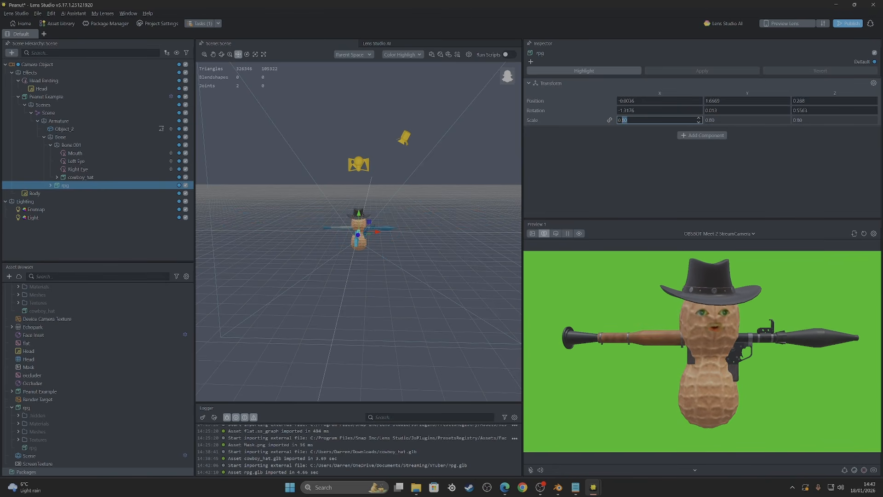
text(7)
key(Return)
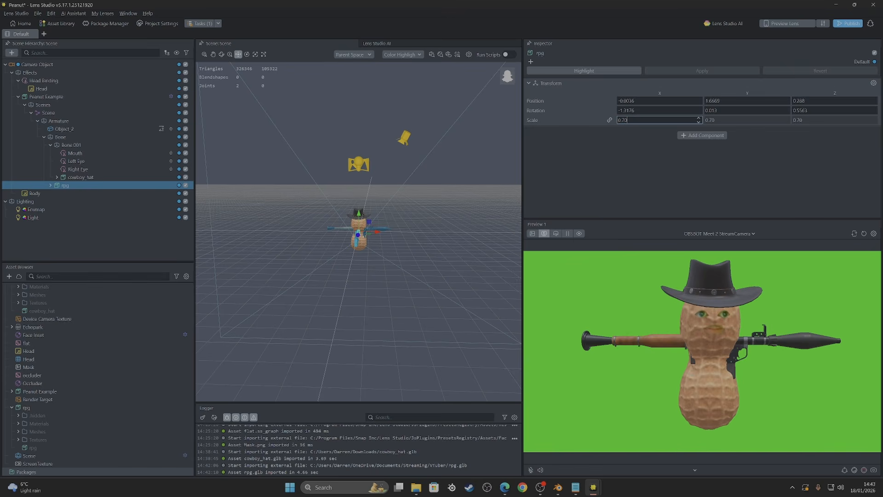
text(5)
key(Return)
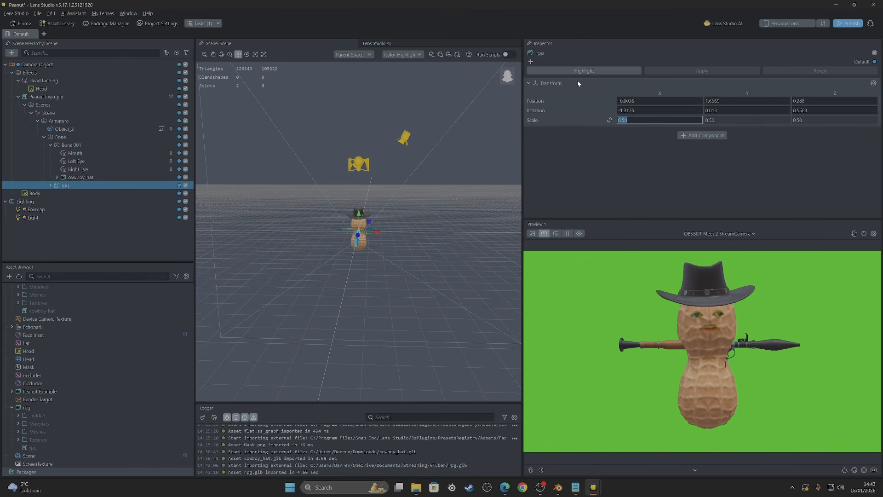
Move the rpg down and behind the peanut's back, to about Y 1.10 and Z -0.70.
scroll(374, 225, up, 5)
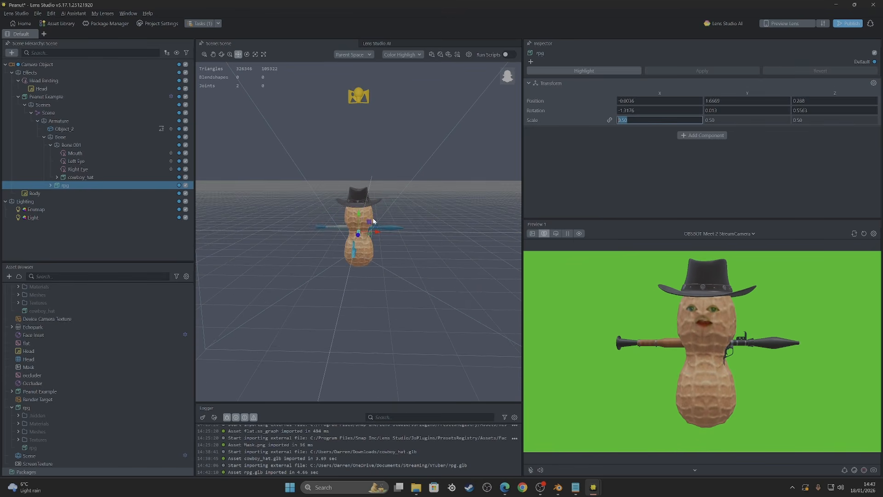
scroll(373, 221, up, 6)
drag(509, 83, 496, 81)
key(w)
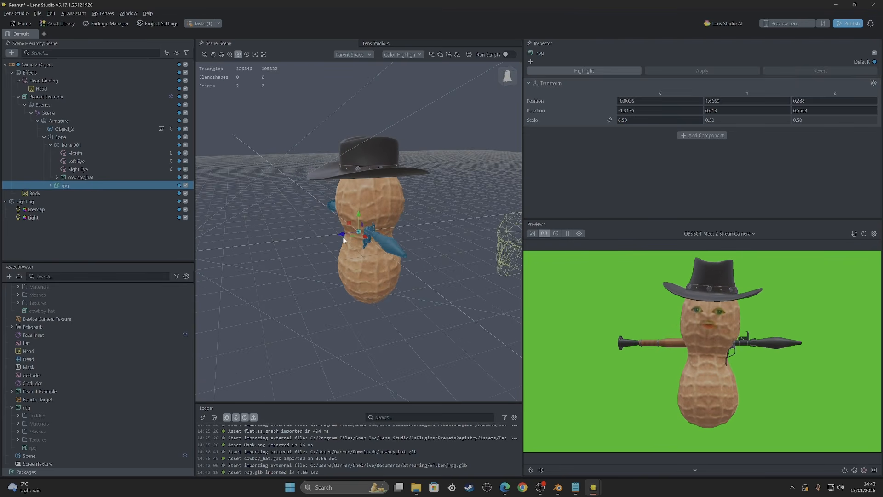
drag(343, 235, 379, 254)
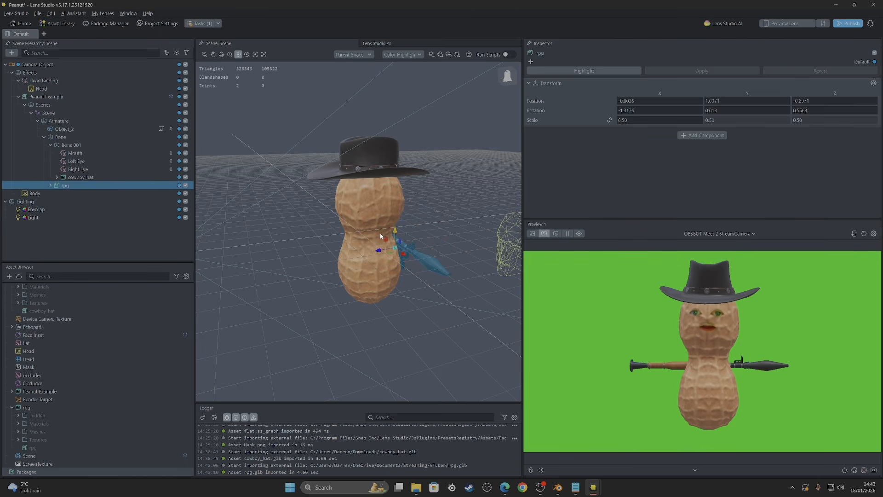
Tilt the rpg diagonally across the back to about 34° on Z and shift it to about X 0.41, Z -0.53.
click(247, 55)
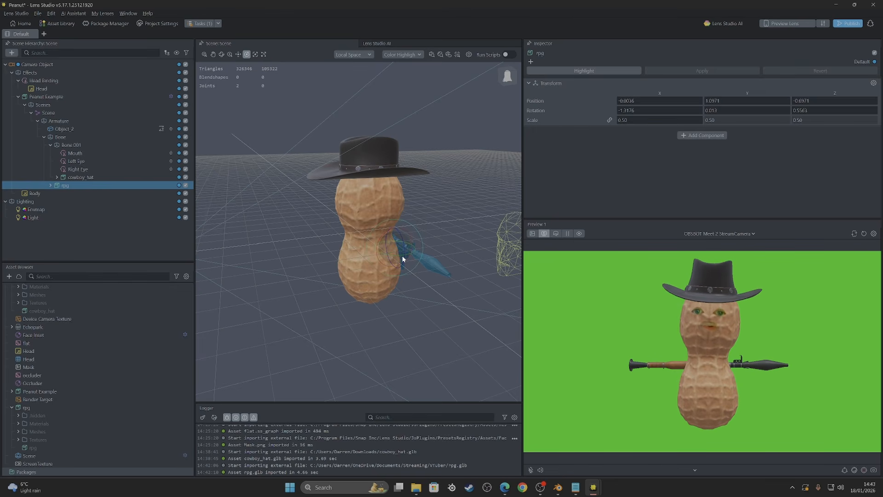
drag(406, 255, 402, 240)
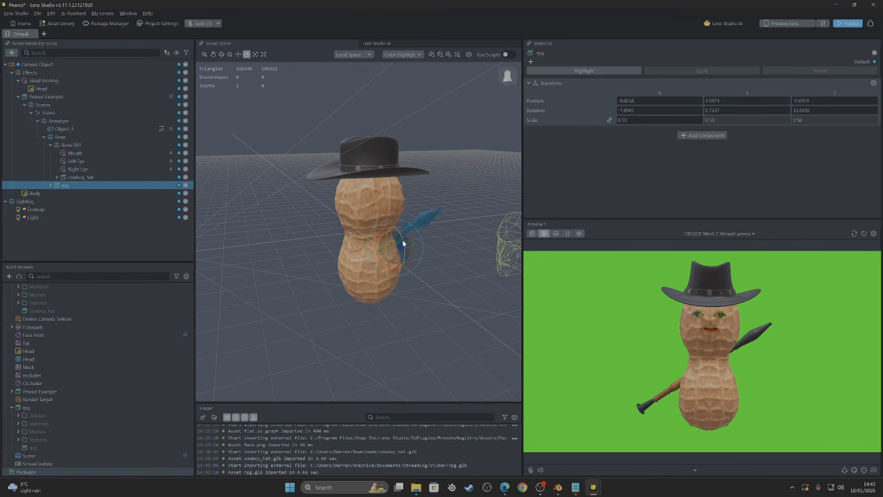
click(238, 55)
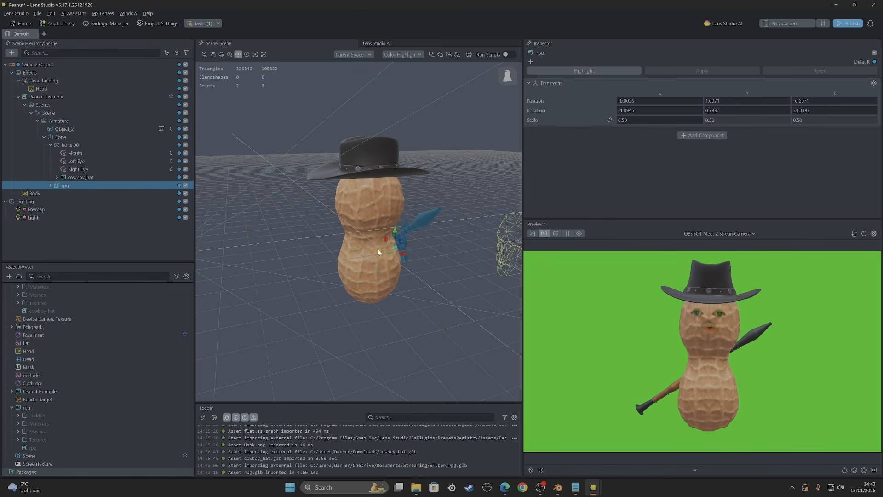
drag(380, 252, 403, 262)
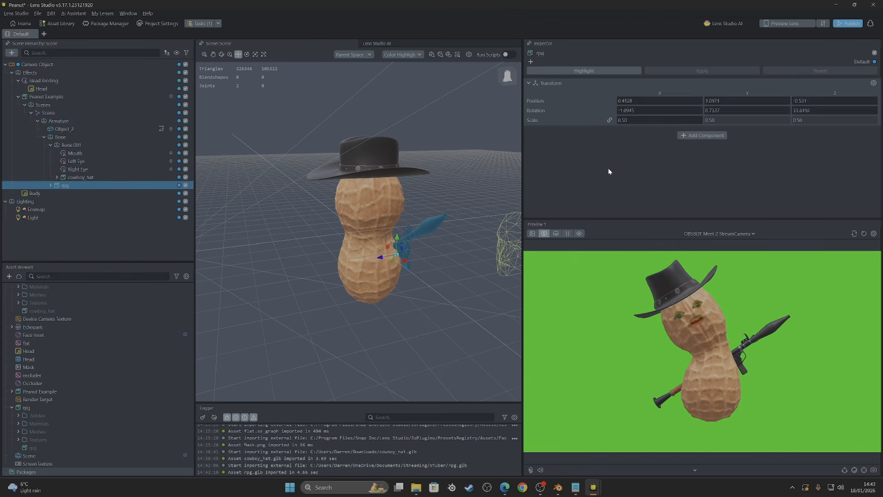
Disable and re-enable the rpg object to test switching the weapon off and on.
click(116, 253)
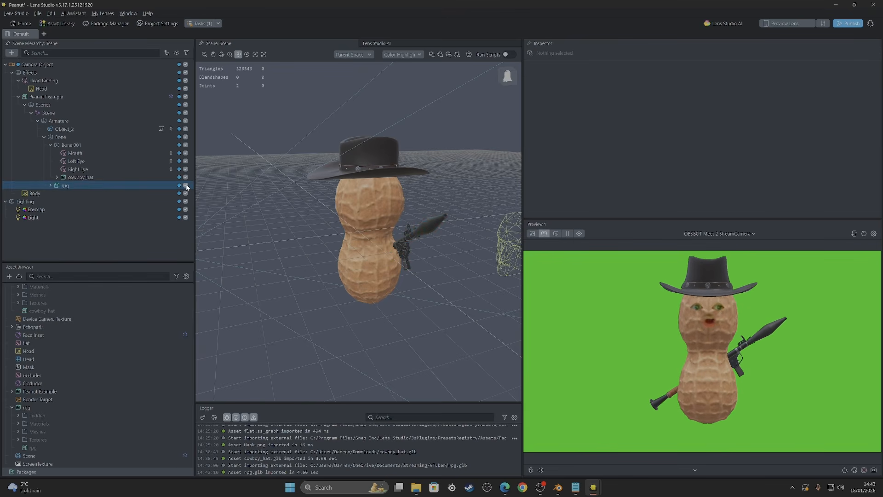
click(186, 185)
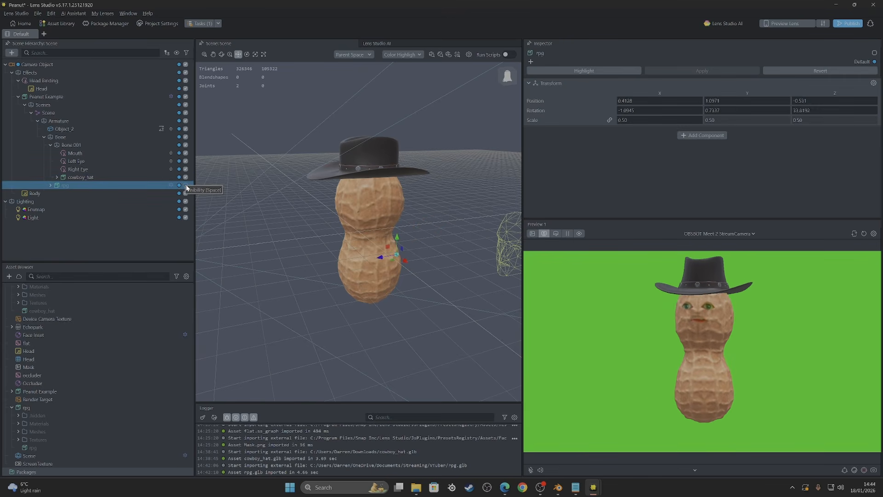
click(186, 185)
click(174, 240)
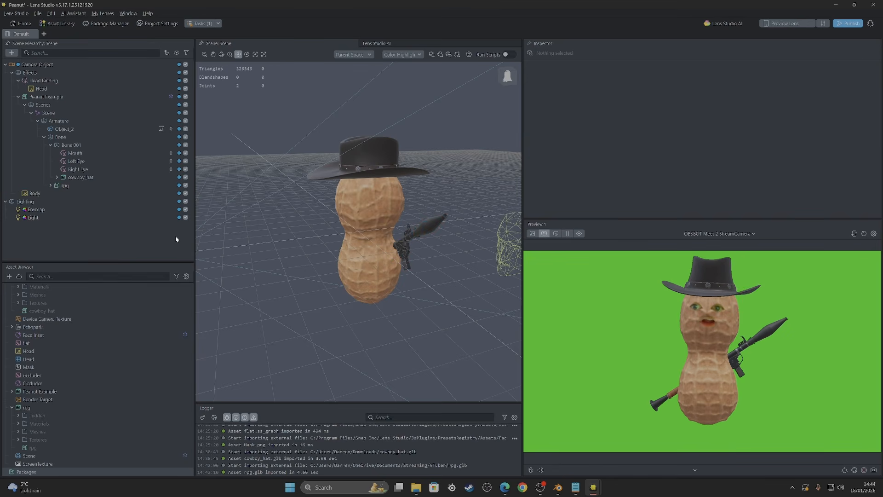